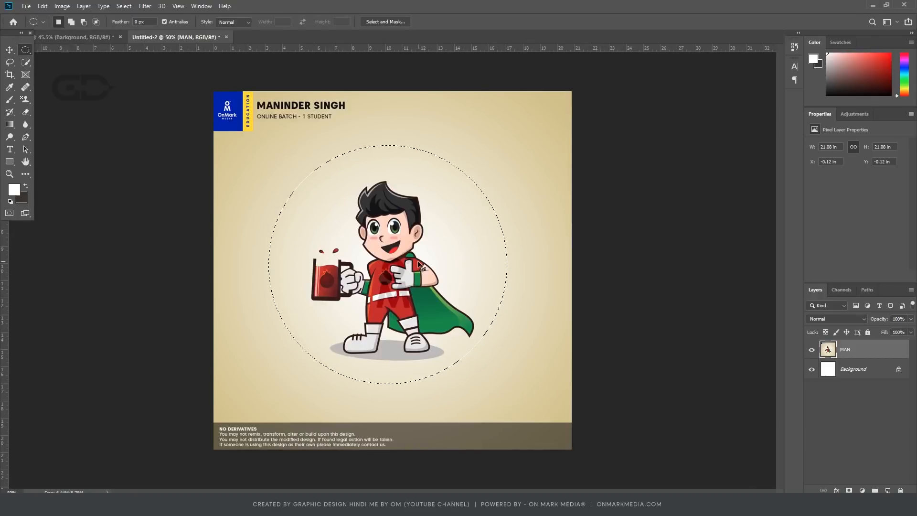
- Try isolating the circular selection of the MAN image on a new layer with the MAN layer hidden, and undo both changes
key("ctrl+j")
left_click(811, 369)
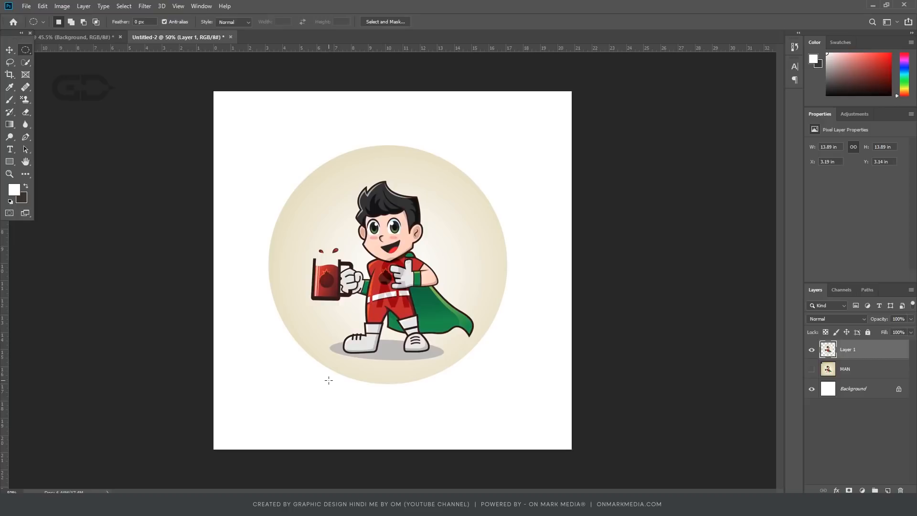
key("ctrl+z")
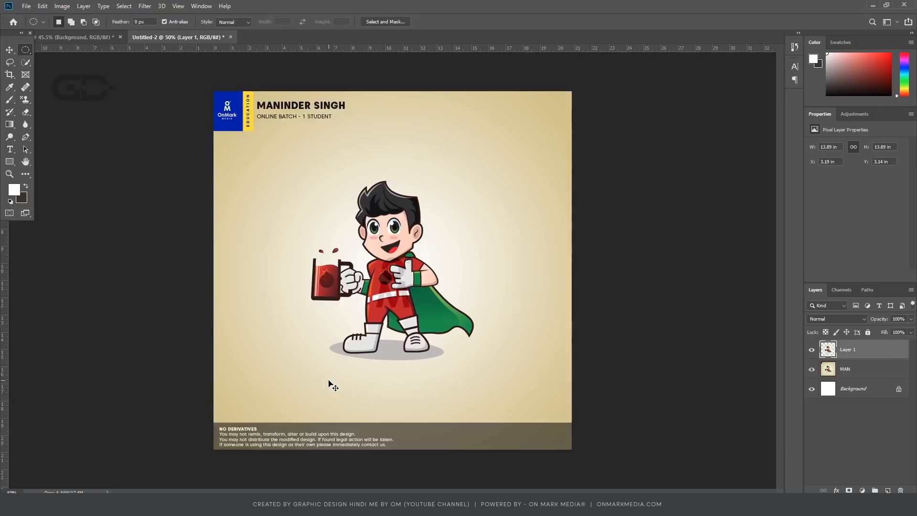
key("ctrl+z")
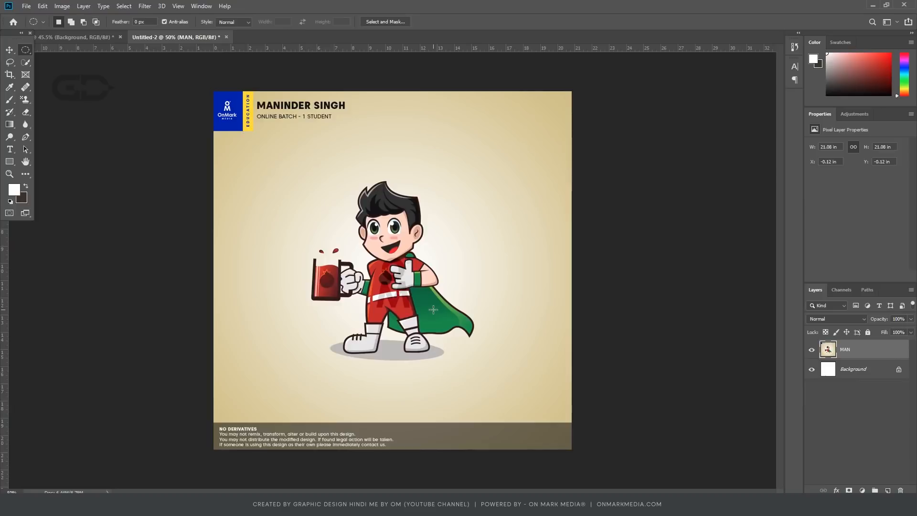
- Create a new layer with a rectangle about 13.8 × 11.6 in around the character, filled with the dark background color, and deselect
right_click(25, 50)
left_click(69, 52)
left_click_drag(275, 174, 513, 373)
left_click(887, 490)
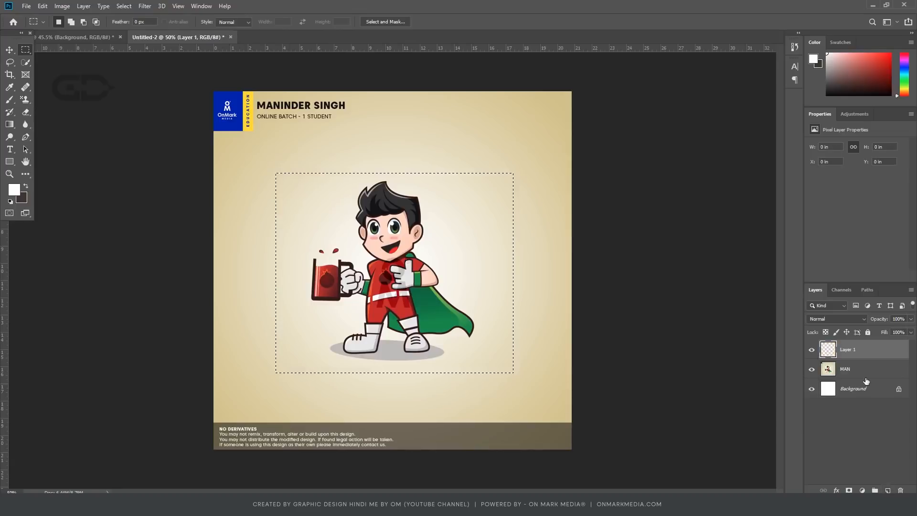
key("ctrl+BackSpace")
key("ctrl+d")
key("v")
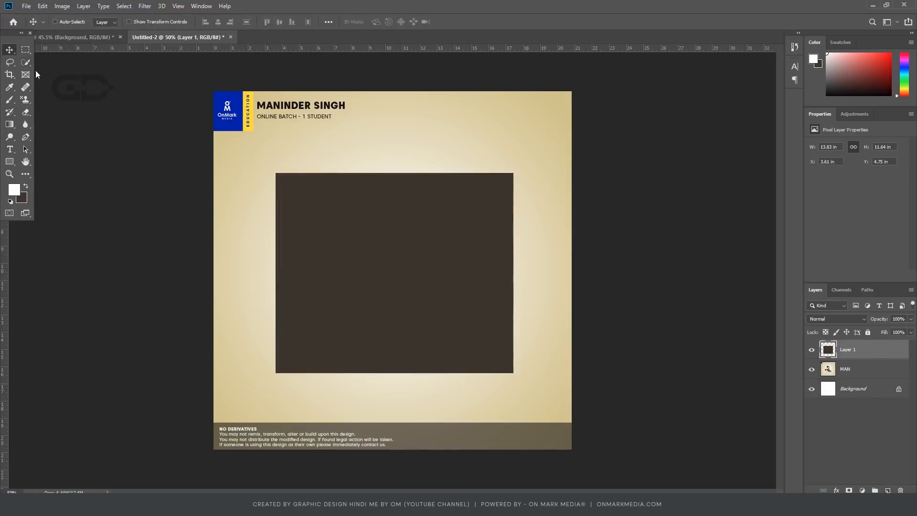
- Place the filled rectangle layer beneath the MAN layer and clip the MAN image to it with a clipping mask
left_click_drag(867, 355, 869, 378)
left_click(867, 356)
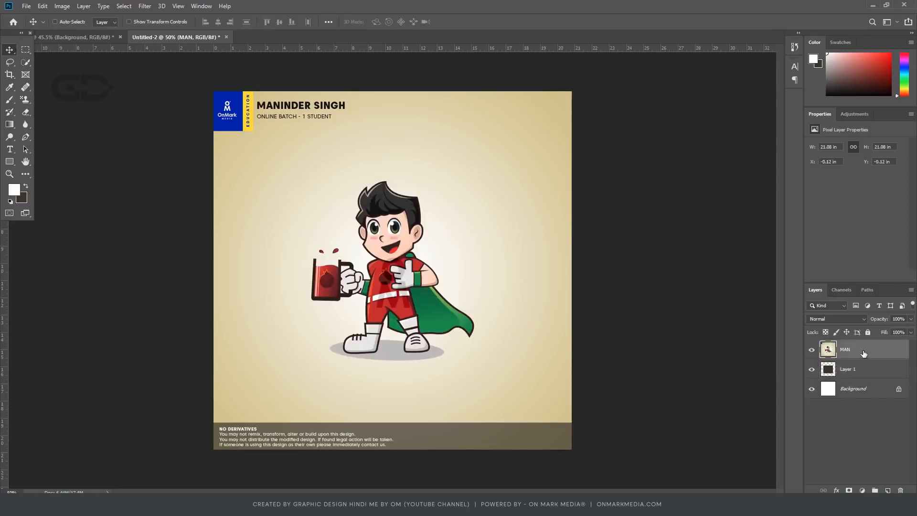
right_click(864, 353)
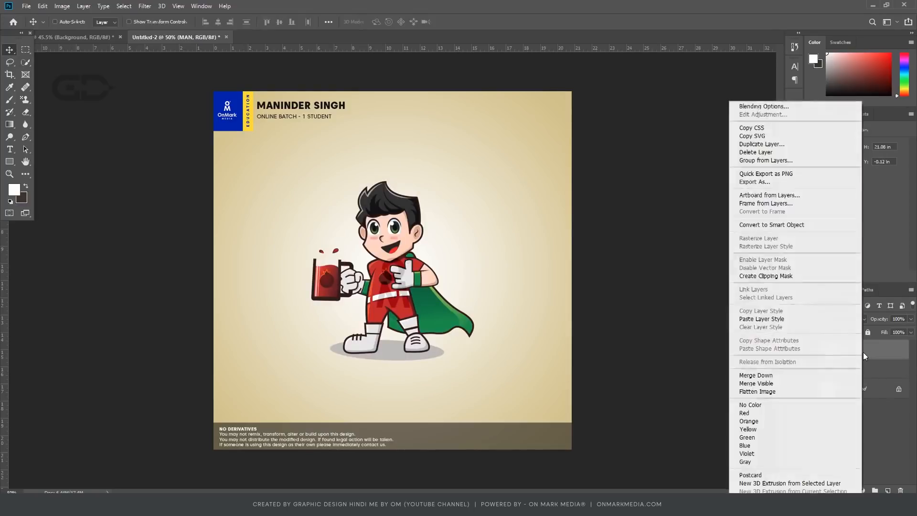
left_click(761, 279)
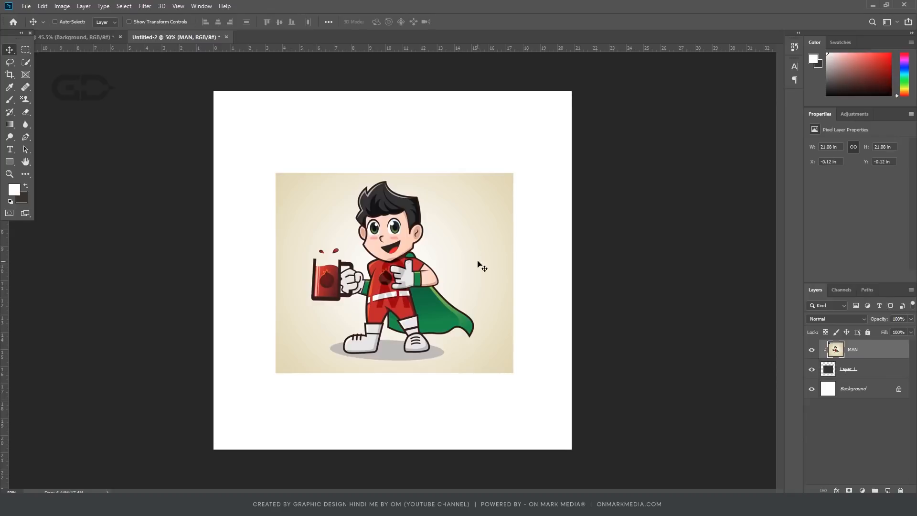
- Scale the clipped MAN image to about 93% and reposition it so the whole character sits inside the rectangle
mouse_move(386, 270)
left_mouse_down()
mouse_move(451, 279)
mouse_move(433, 292)
mouse_move(343, 280)
mouse_move(394, 262)
mouse_move(386, 279)
left_mouse_up()
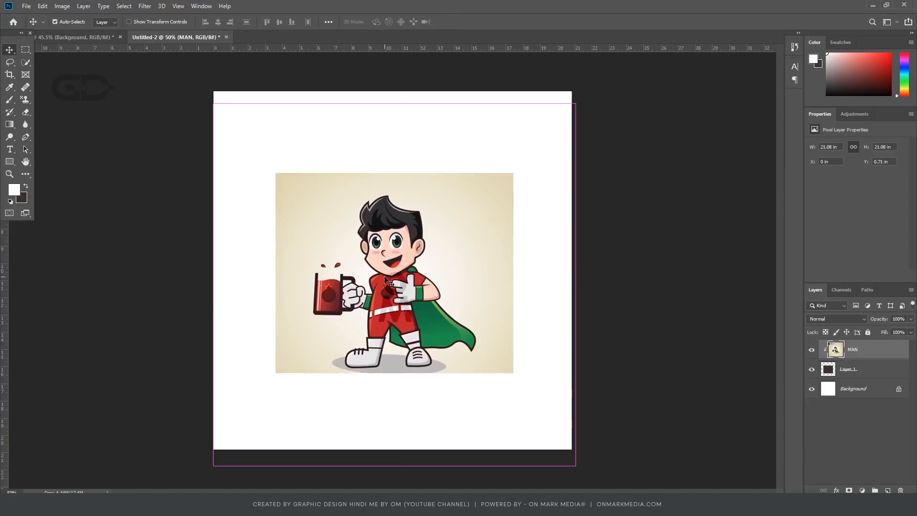
key("ctrl+t")
mouse_move(575, 104)
left_mouse_down()
mouse_move(514, 164)
mouse_move(562, 116)
left_mouse_up()
left_click_drag(467, 270, 464, 259)
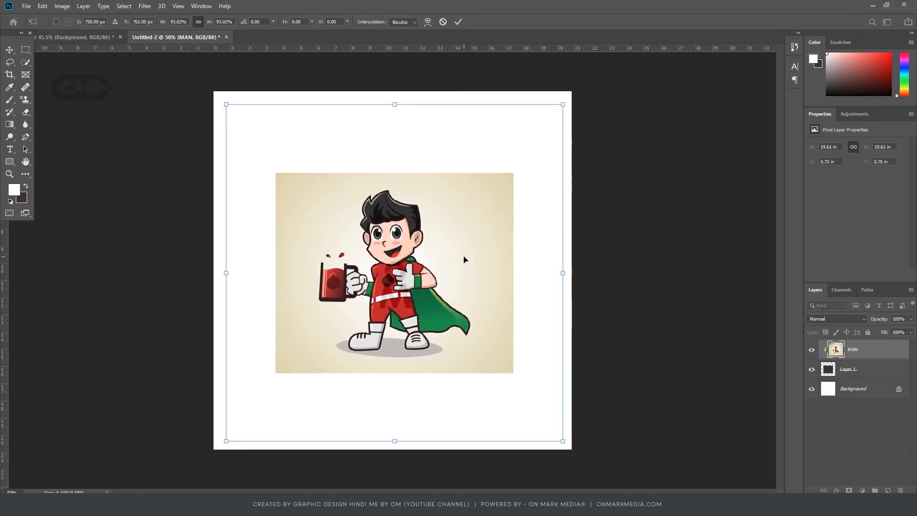
key("Return")
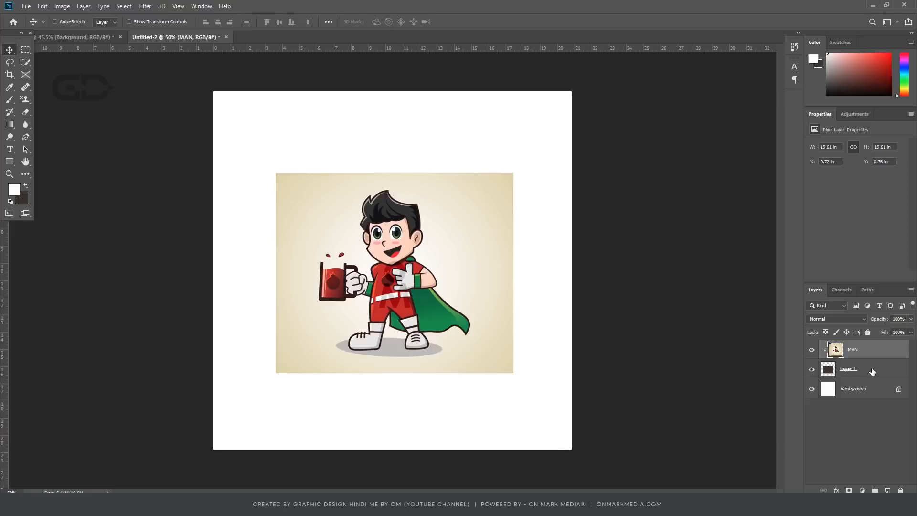
- Try moving the base rectangle and the clipped MAN image separately
left_click(872, 371)
mouse_move(432, 294)
left_mouse_down()
mouse_move(484, 296)
mouse_move(407, 287)
mouse_move(461, 295)
mouse_move(432, 292)
left_mouse_up()
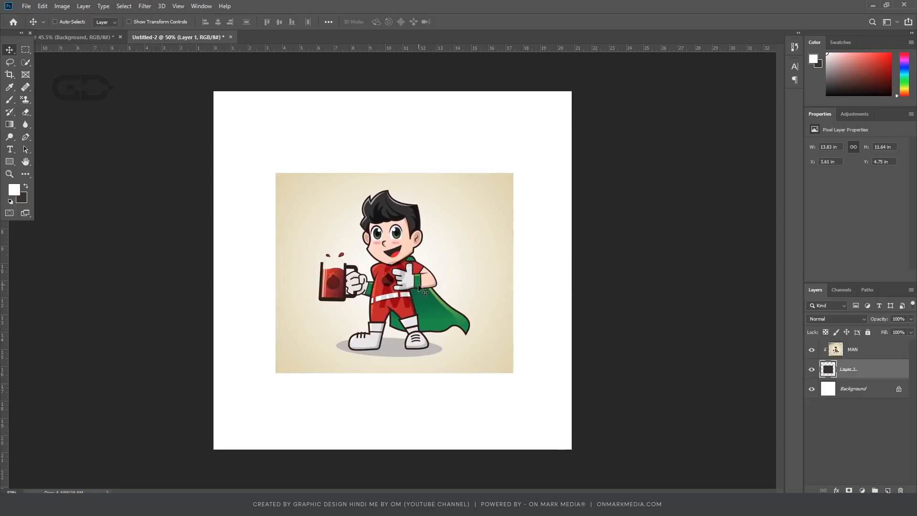
left_click(877, 354)
mouse_move(385, 288)
left_mouse_down()
mouse_move(395, 307)
mouse_move(365, 278)
mouse_move(420, 287)
mouse_move(375, 284)
left_mouse_up()
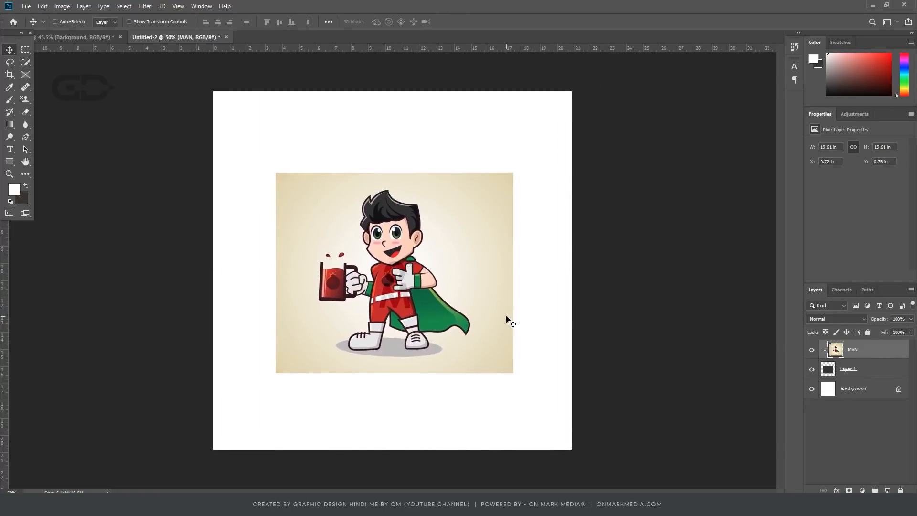
- Select the MAN image and its base rectangle together, move them up and toward the canvas's left edge, and resize them as one
left_click(869, 371, "ctrl")
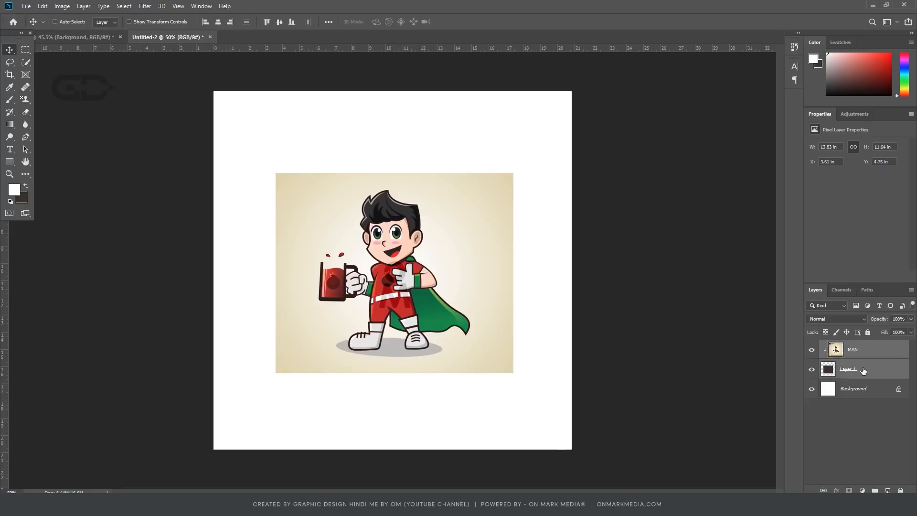
left_click_drag(250, 297, 216, 268)
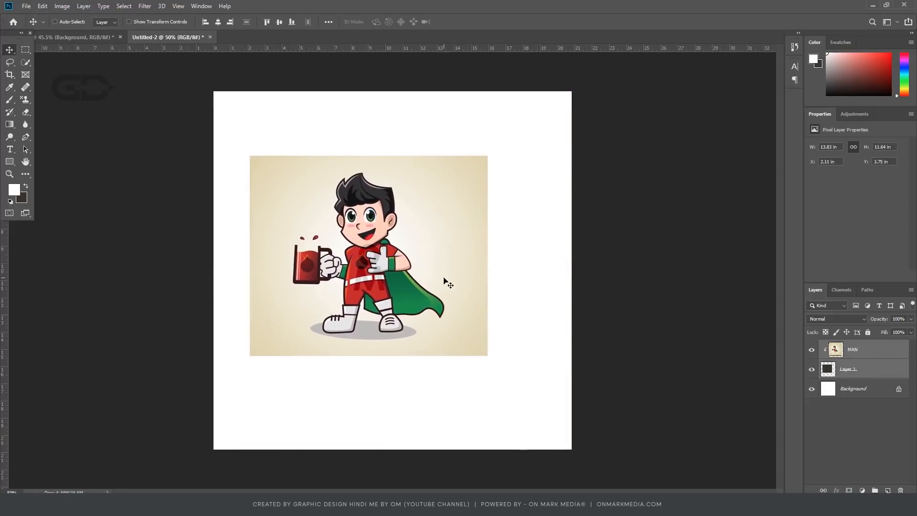
key("ctrl+t")
left_click_drag(538, 88, 559, 94)
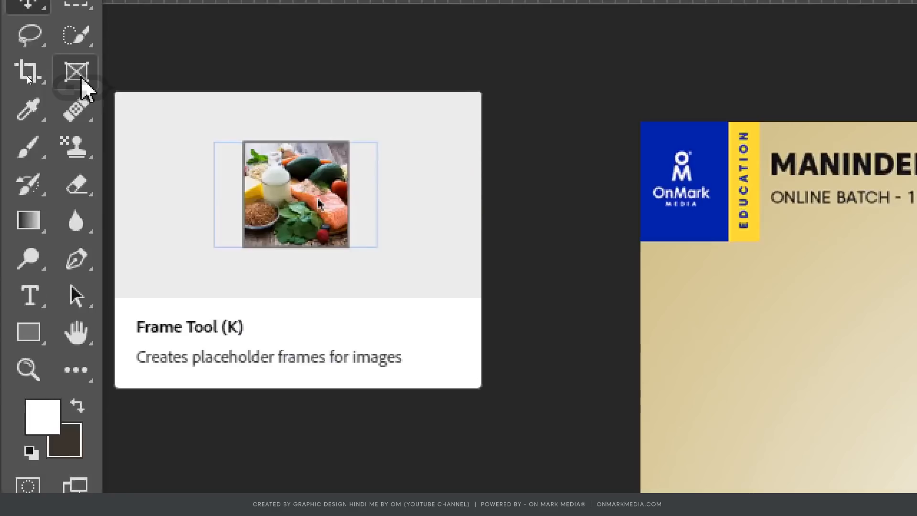
- Draw a rectangular frame about 11.1 × 11.9 in around the character on the MAN layer with the Frame tool
left_click(81, 79)
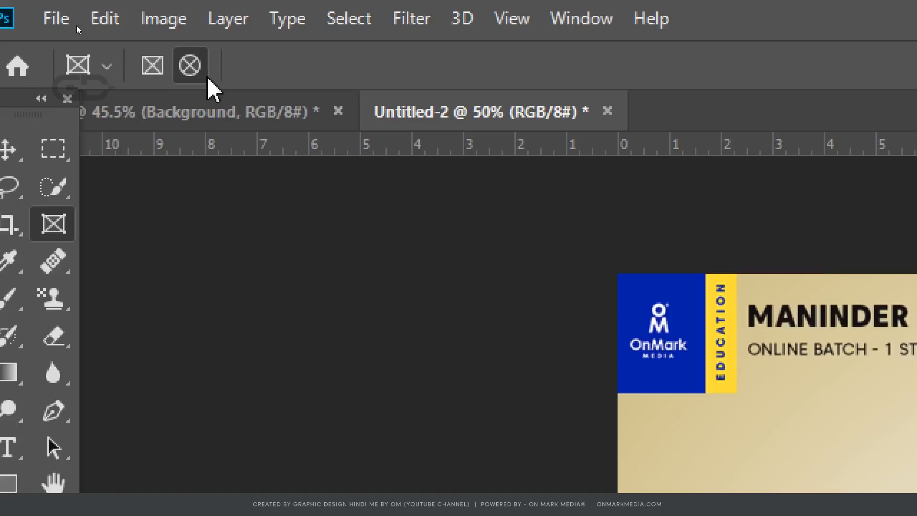
left_click(155, 72)
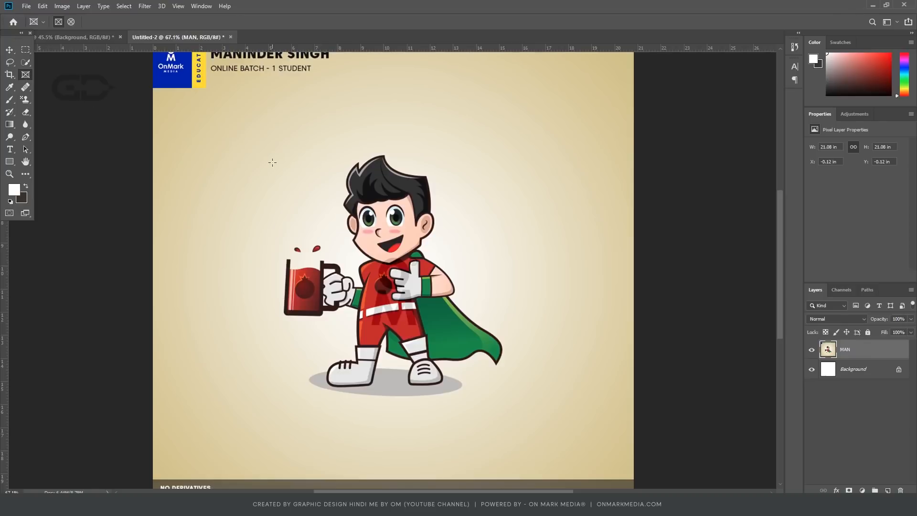
left_click_drag(262, 141, 518, 417)
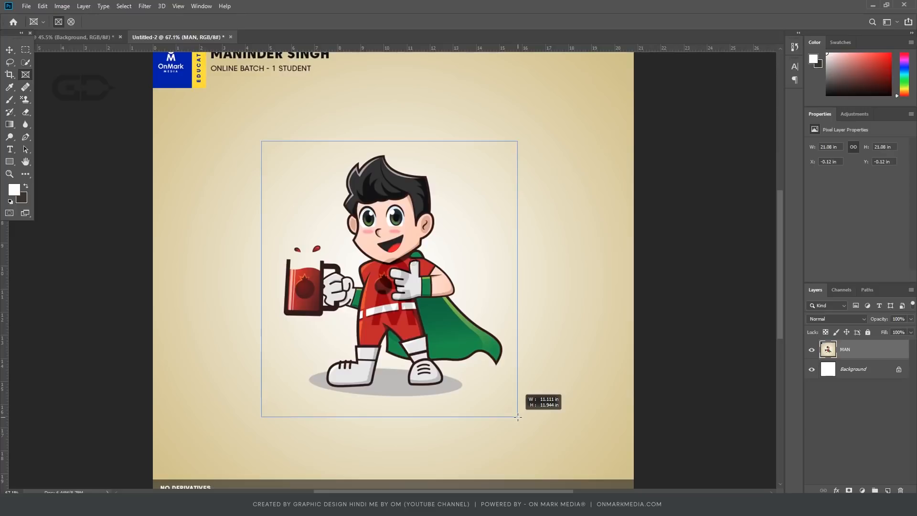
left_click_drag(518, 417, 518, 417)
key("v")
scroll(317, 223, "down", 2)
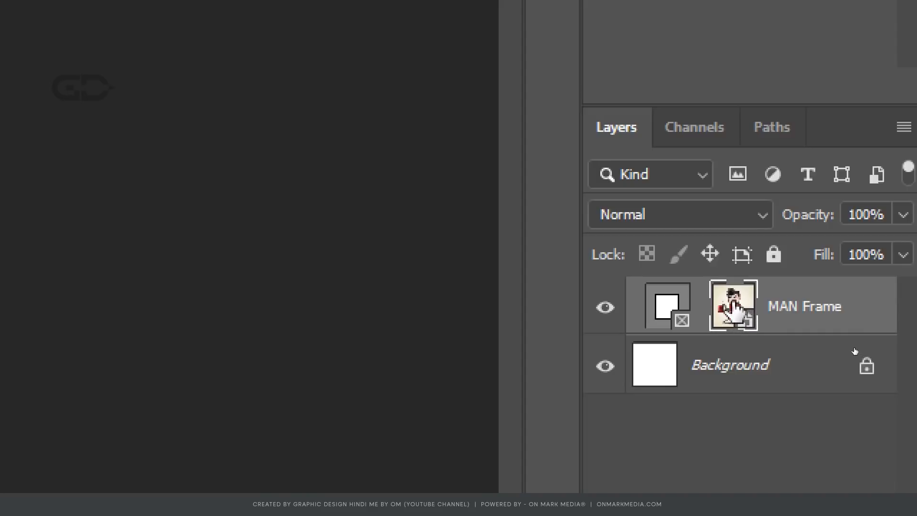
- Select only the image inside the MAN Frame and scale it down to about 20.28 in square
left_click(661, 298)
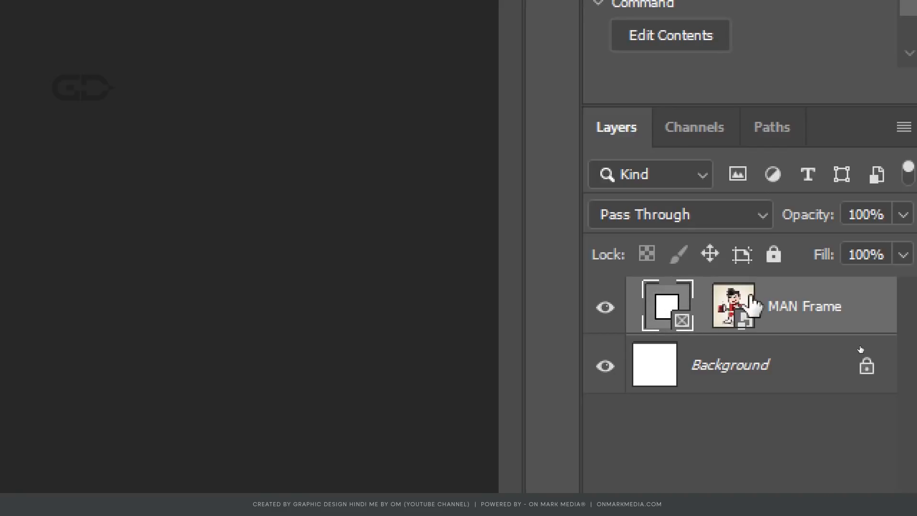
left_click(748, 306)
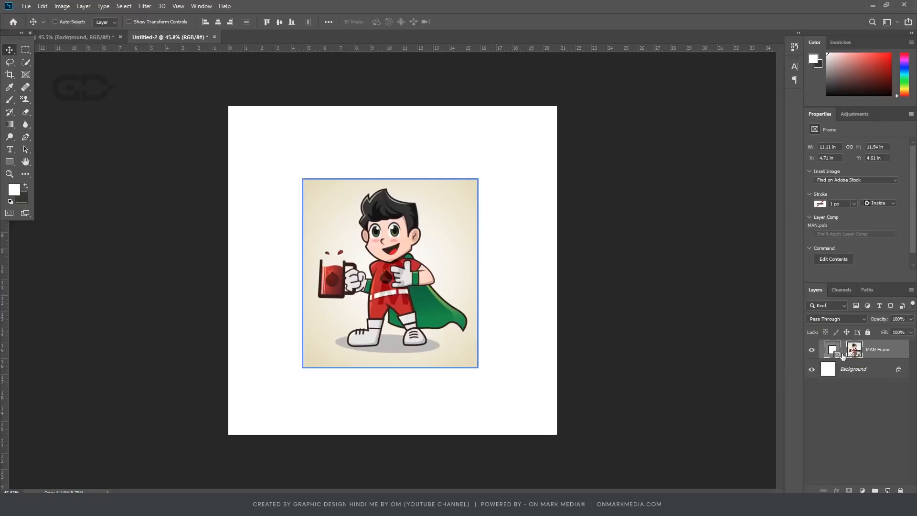
left_click(855, 350)
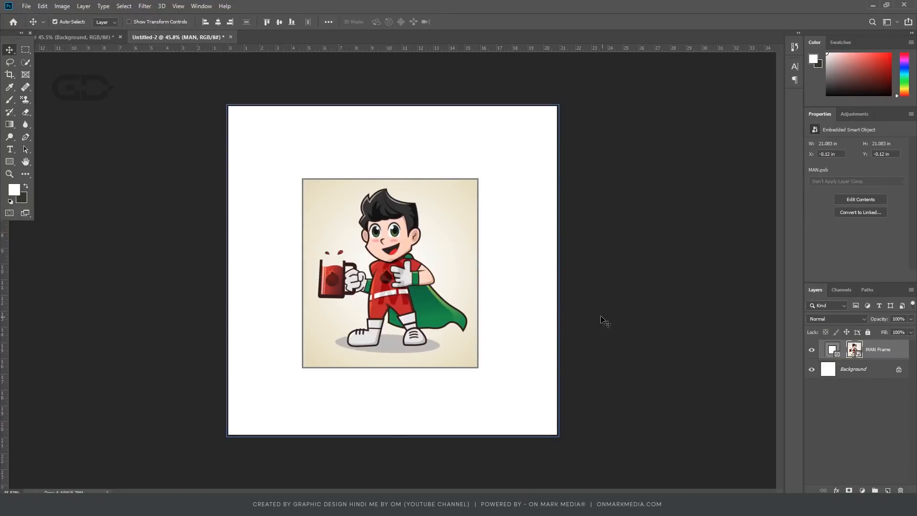
key("ctrl+t")
left_click_drag(558, 110, 506, 185)
key("Return")
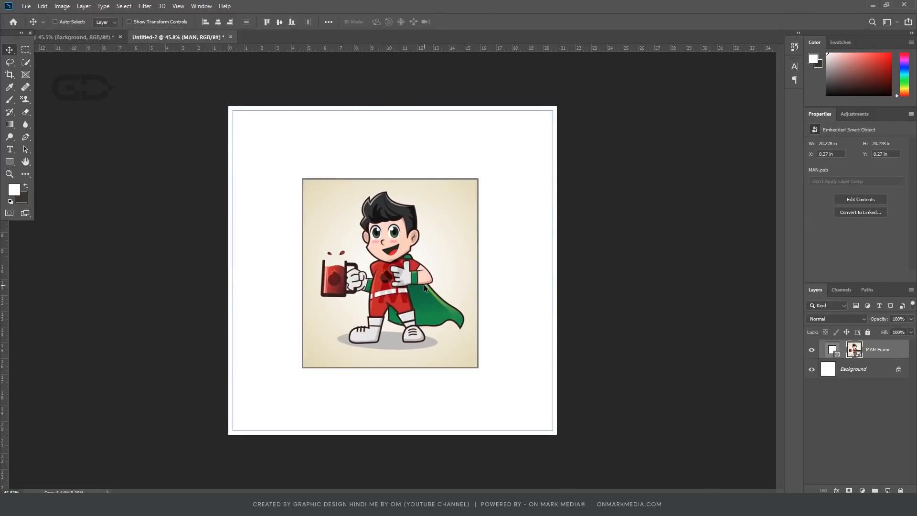
- Try enlarging the MAN Frame together with its image to about 17.97 × 19.31 in, and undo the resize
left_click(832, 350)
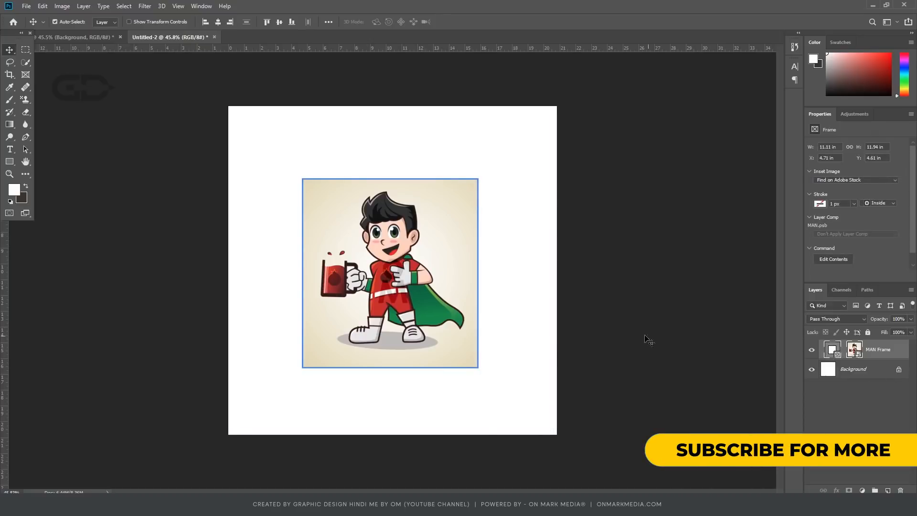
key("ctrl+t")
left_click_drag(478, 179, 542, 137)
key("Return")
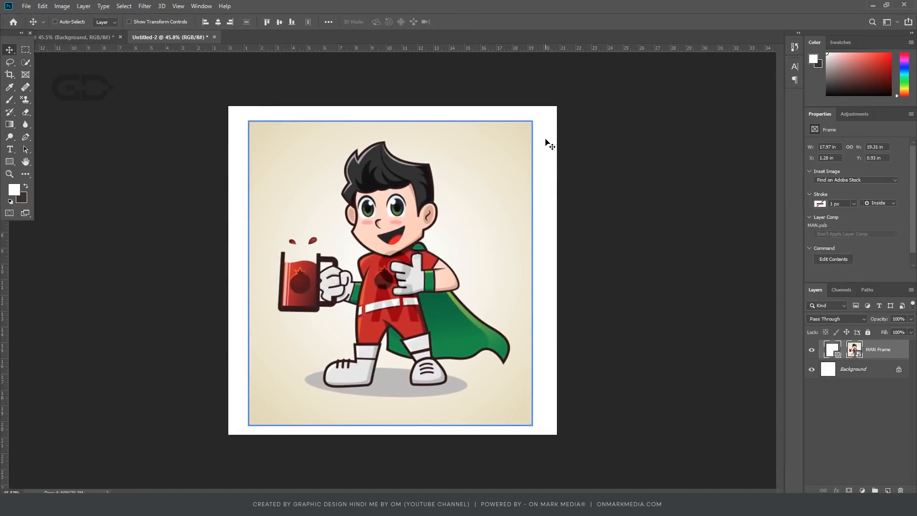
key("ctrl+z")
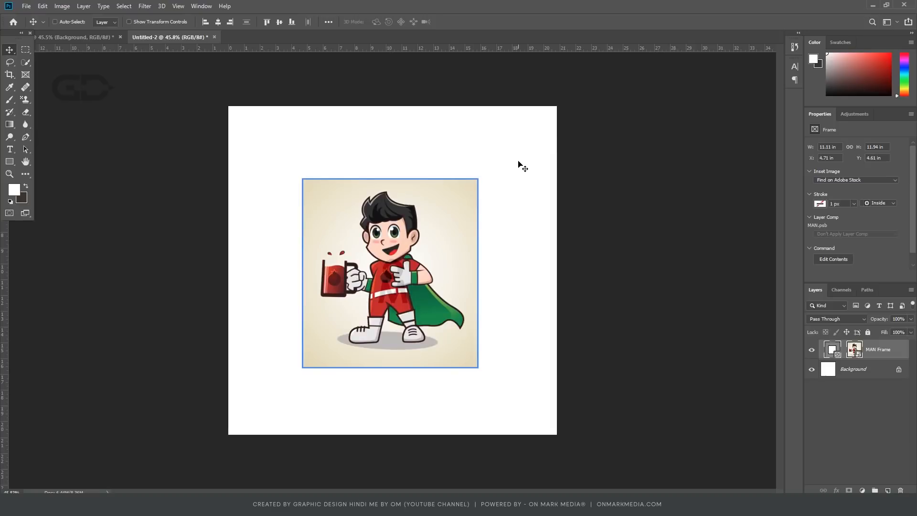
- Delete the MAN Frame together with its image
key("Delete")
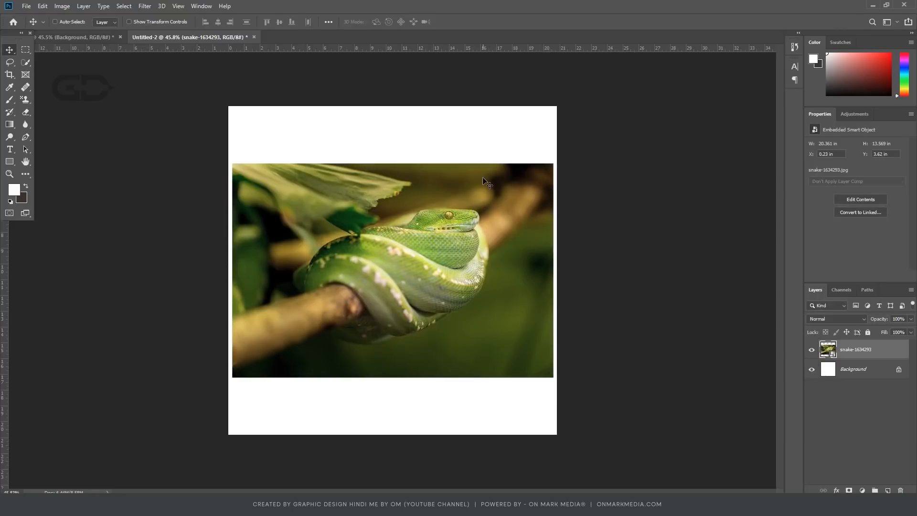
- Add the text "jungle" over the snake photo and enlarge it to about 408.5 pt so it spans the photo's width
key("t")
left_click(298, 211)
key("ctrl+Return")
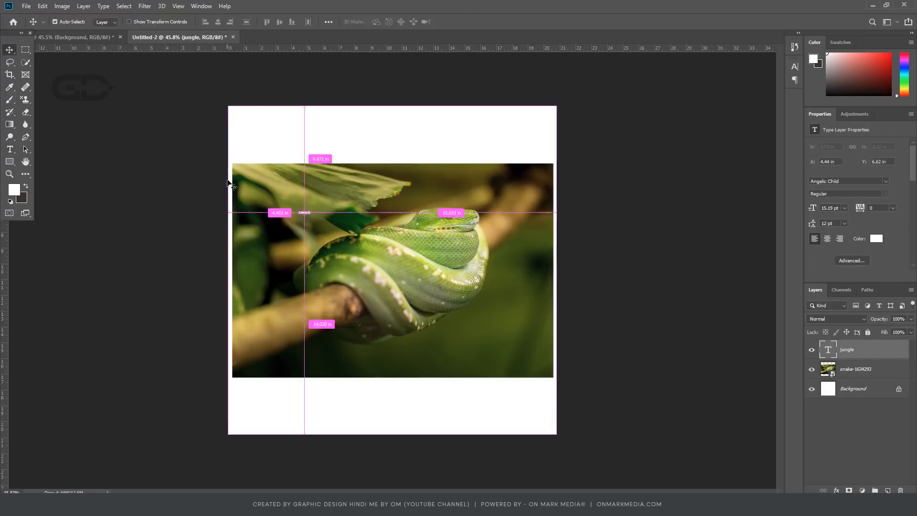
key("ctrl+t")
left_click_drag(315, 216, 533, 313)
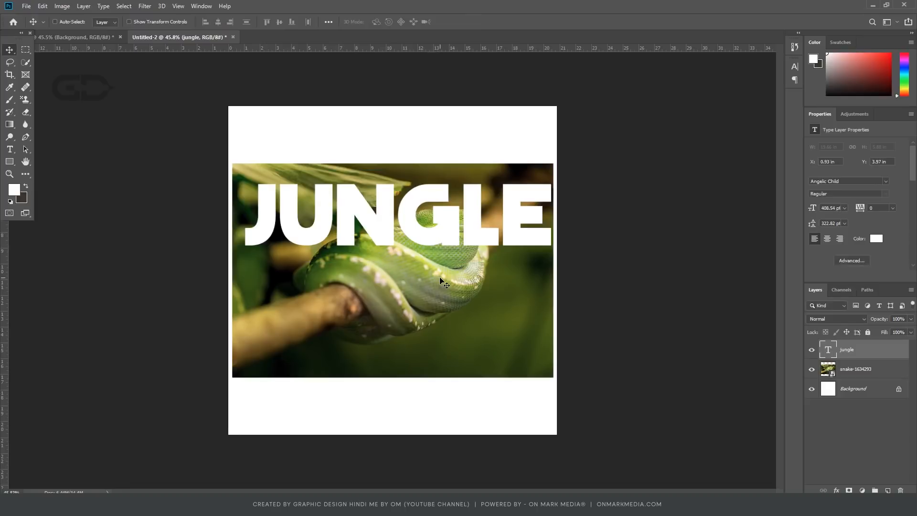
- Convert the jungle text layer to a frame and accept the frame settings
right_click(451, 233)
left_click(449, 234)
right_click(862, 348)
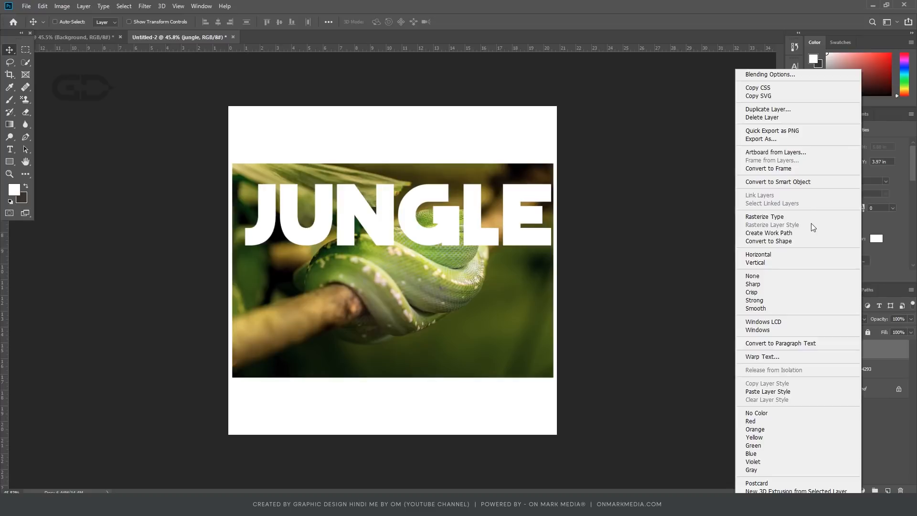
left_click(787, 168)
left_click(521, 157)
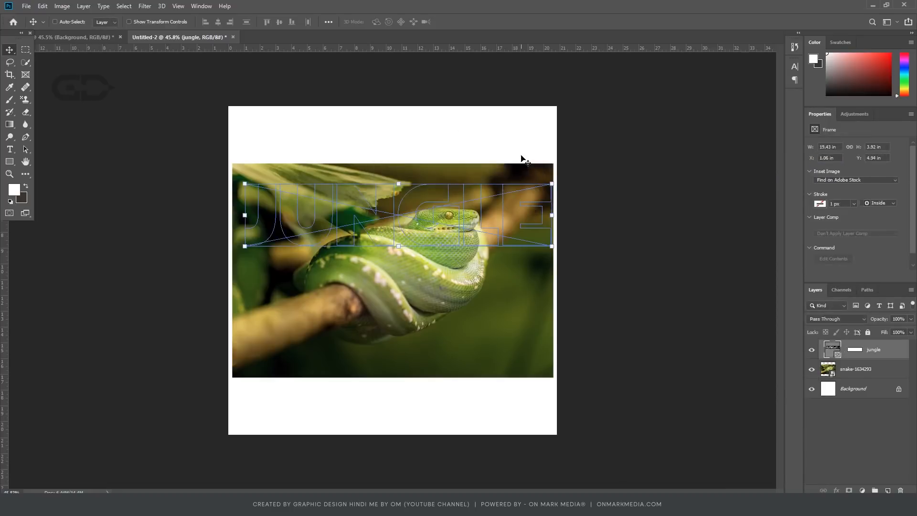
- Put the snake photo inside the jungle letter frame and reposition the photo within the letters
left_click(874, 371)
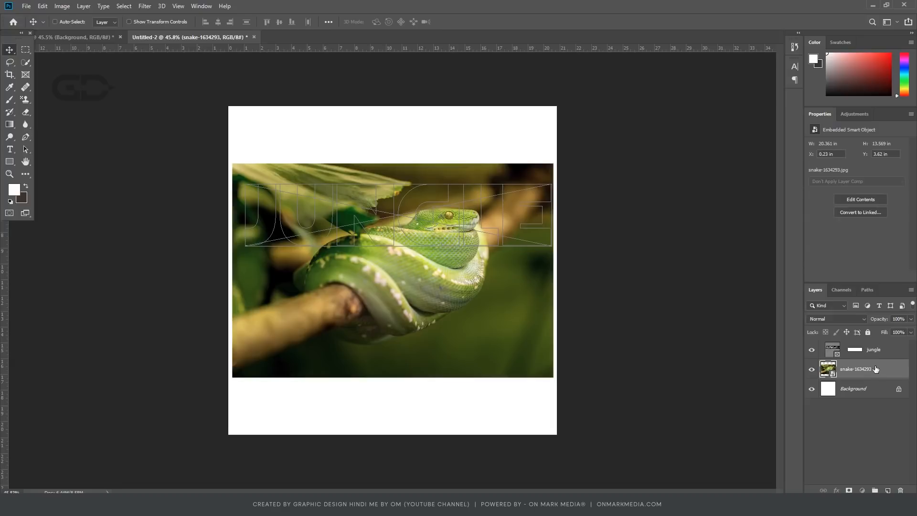
left_click_drag(875, 369, 873, 352)
left_click_drag(495, 266, 481, 298)
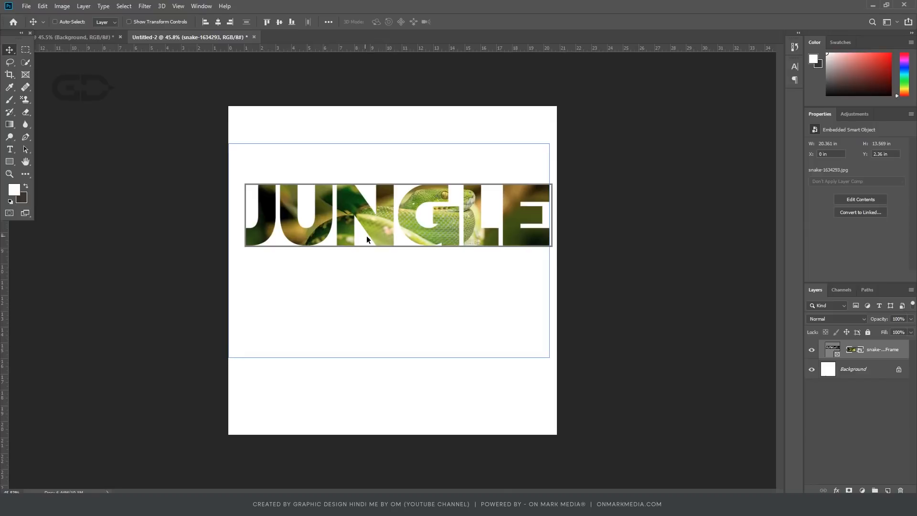
left_click_drag(536, 268, 544, 268)
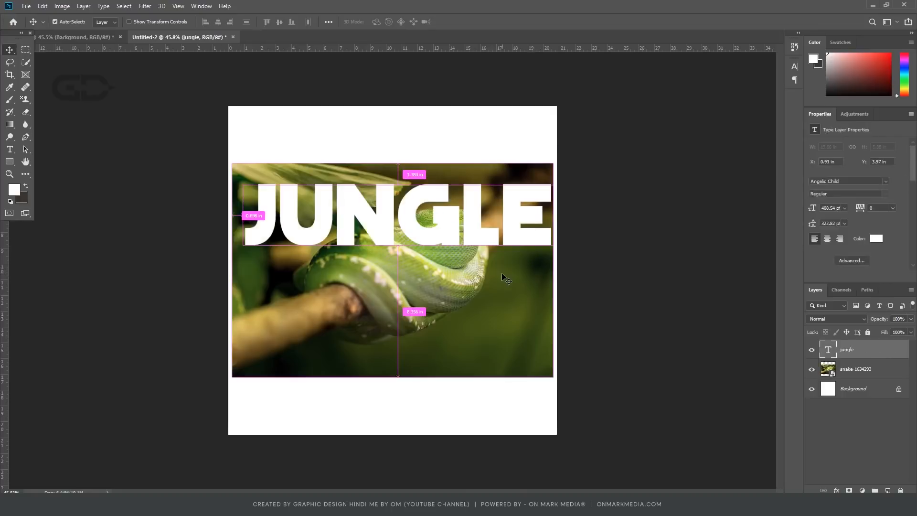
- Move the jungle text slightly down over the snake photo, to about X 0.73 in and Y 4.56 in
left_click_drag(485, 268, 445, 243)
key("t")
double_click(445, 242)
left_click(397, 231)
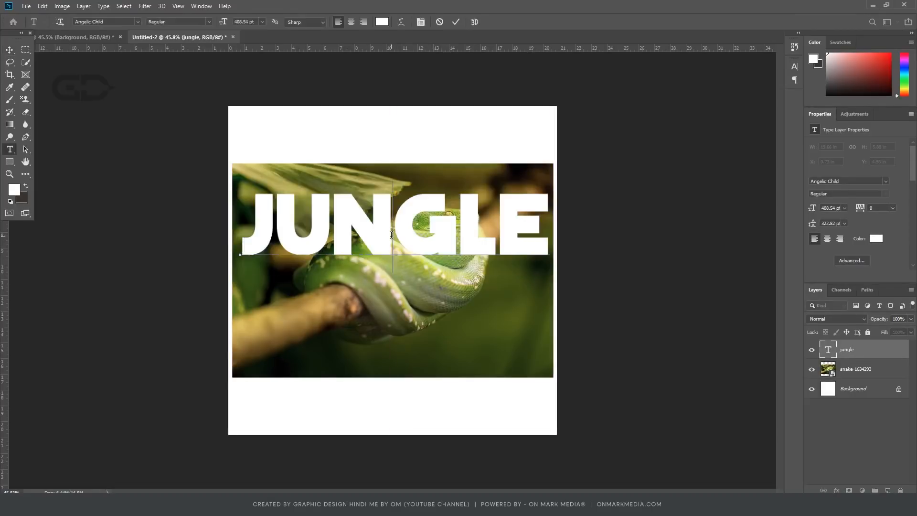
type("as")
key("Escape")
key("v")
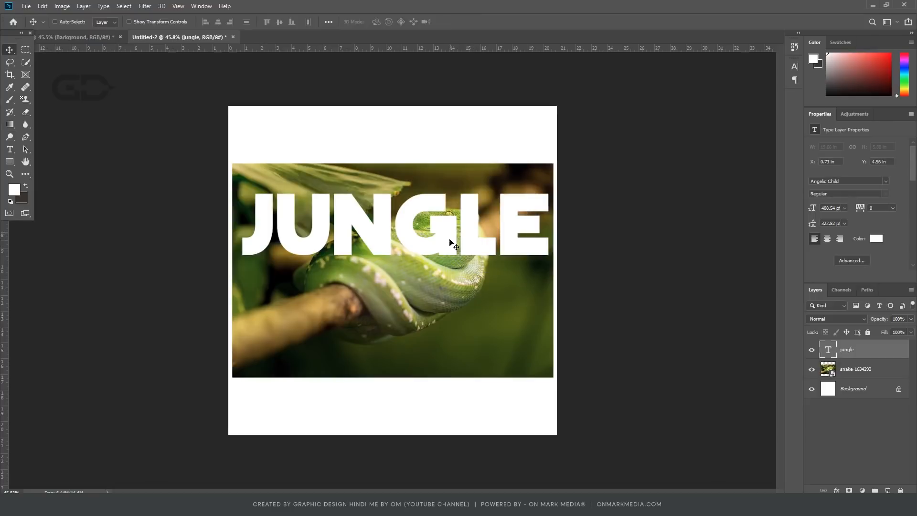
- Move the snake photo layer above the jungle text layer, clip it to the text and release the clipping
left_click(881, 373)
left_click_drag(883, 373, 880, 347)
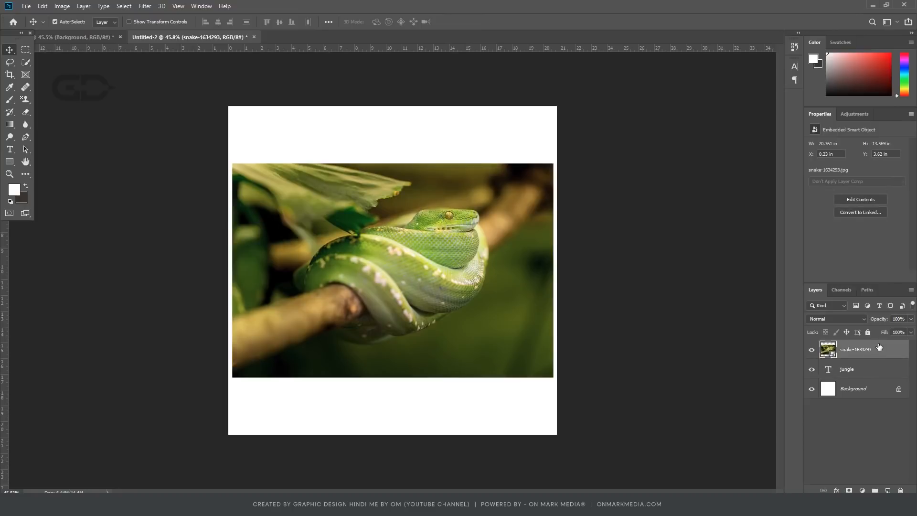
key("ctrl+alt+g")
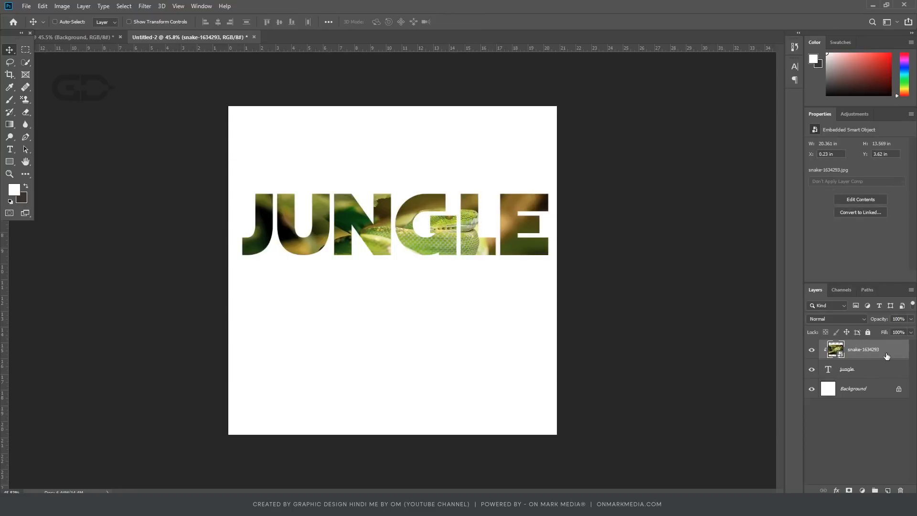
key("ctrl+alt+g")
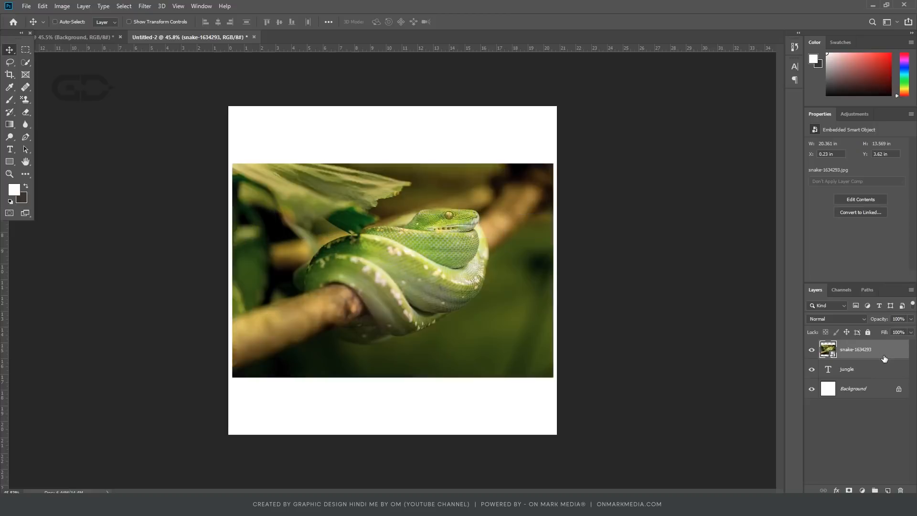
- Clip the snake photo to the jungle text again and shift the photo up and left within the letters
right_click(878, 349)
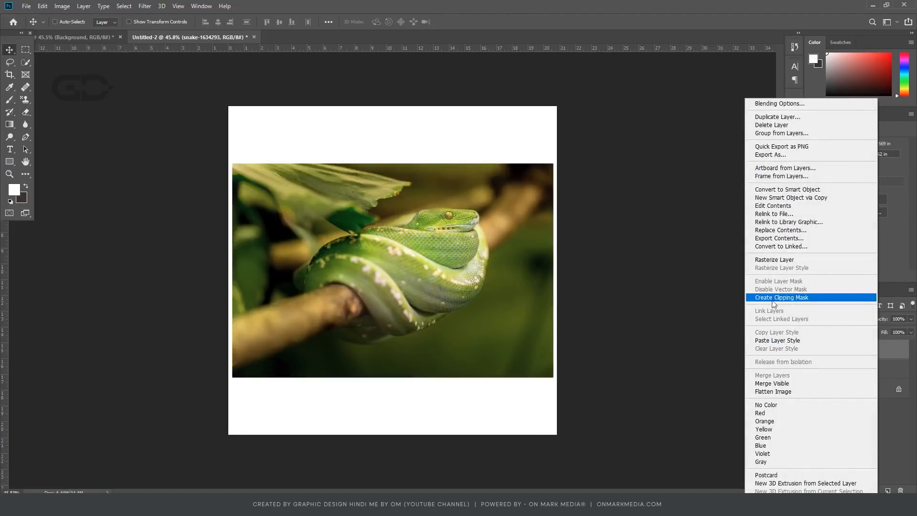
left_click(797, 298)
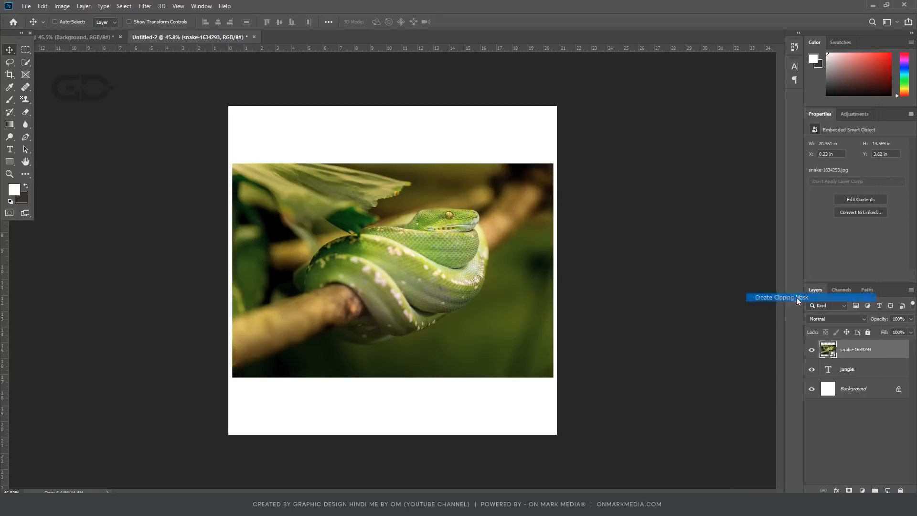
mouse_move(458, 239)
left_mouse_down()
mouse_move(463, 231)
mouse_move(447, 231)
left_mouse_up()
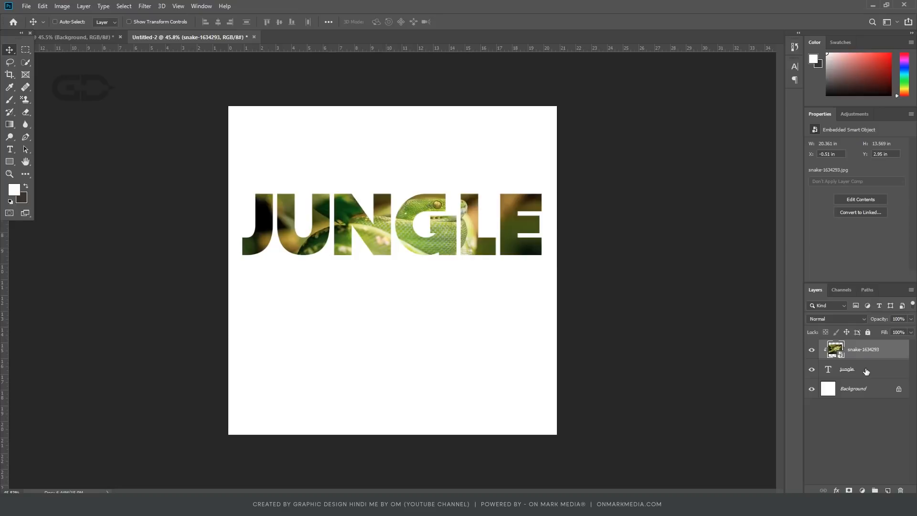
- Replace the wording of the text that clips the snake photo with SNAKE
left_click(865, 371)
key("t")
double_click(396, 228)
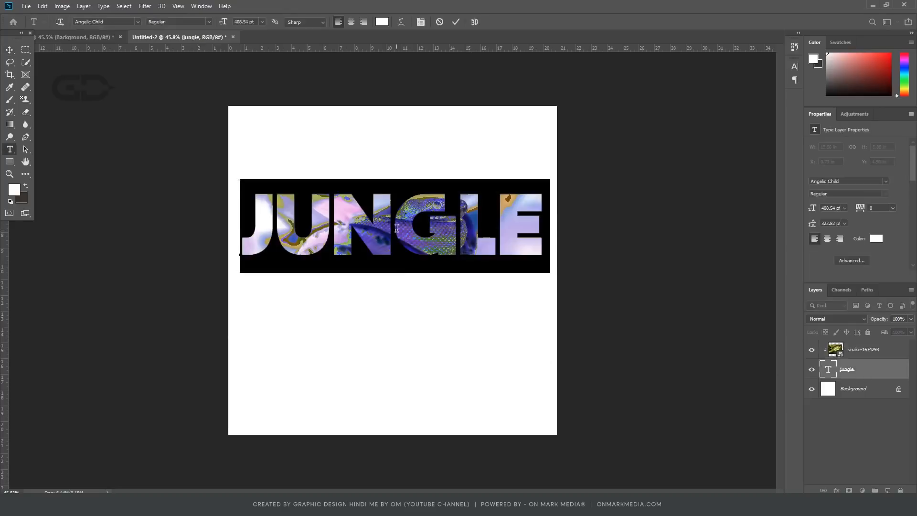
type("SNAKE")
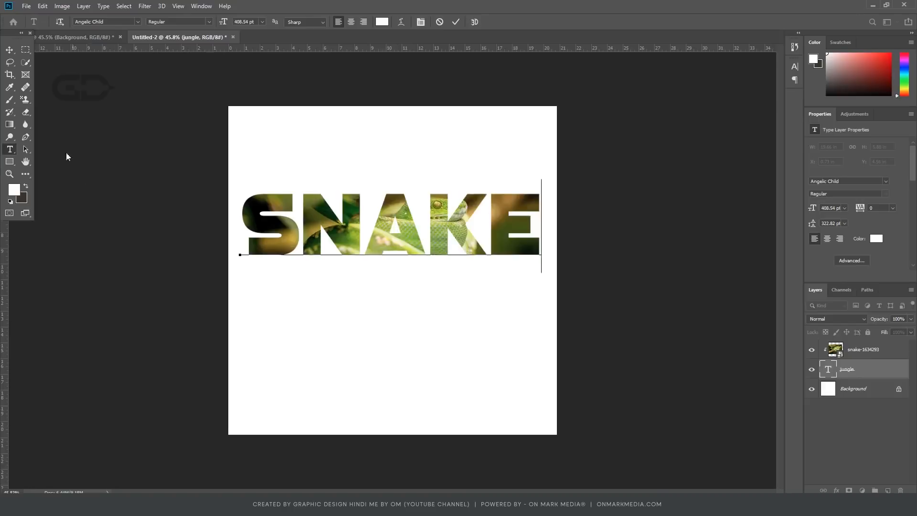
left_click(9, 50)
- Scale the clipped snake photo and its text together to about 77%
left_click_drag(495, 283, 493, 268)
left_click_drag(541, 153, 505, 178)
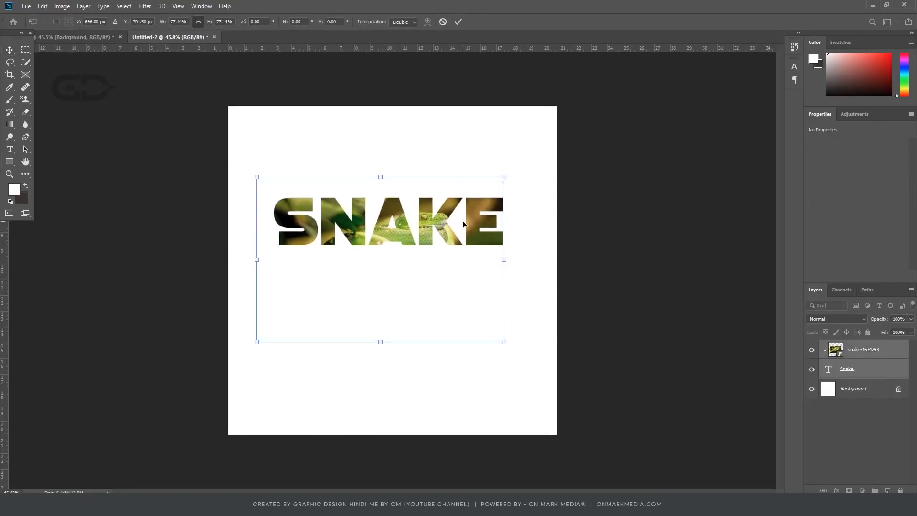
key("Return")
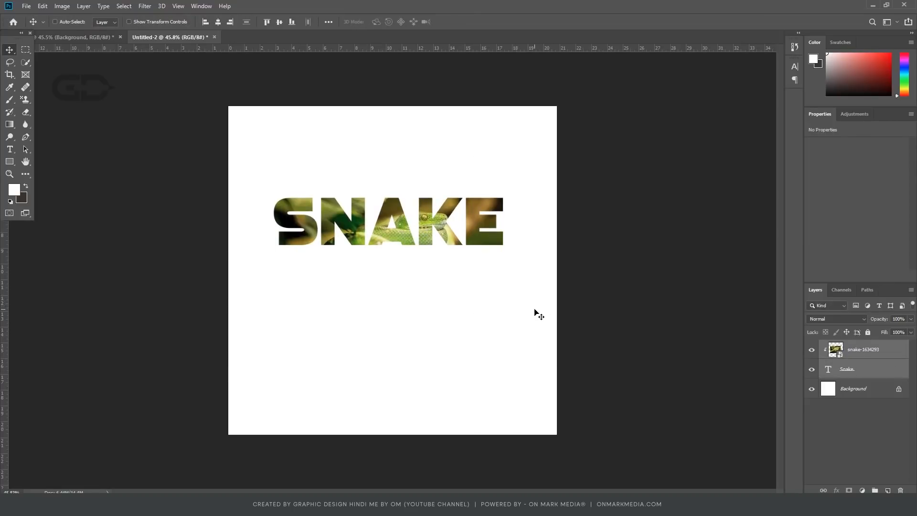
- Stamp one black splatter on Layer 1 with the 1500 px splatter brush and move it slightly up and right
key("ctrl+z")
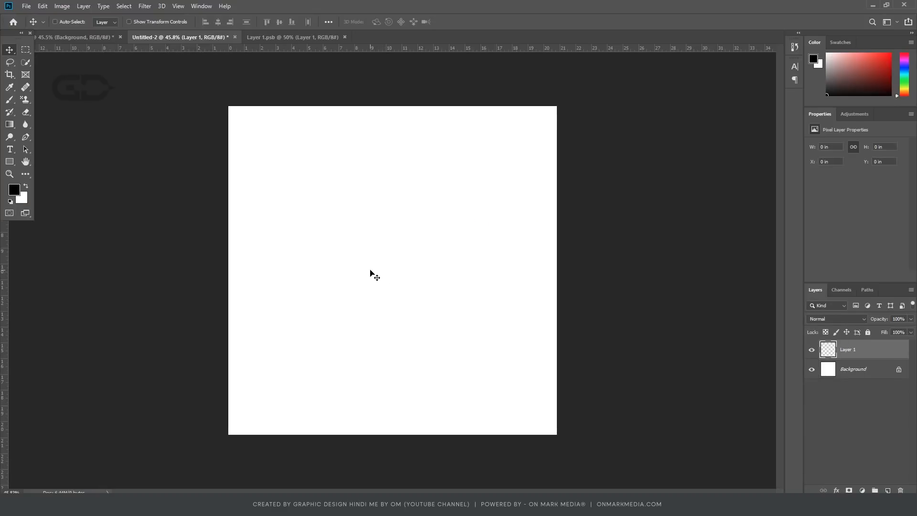
key("b")
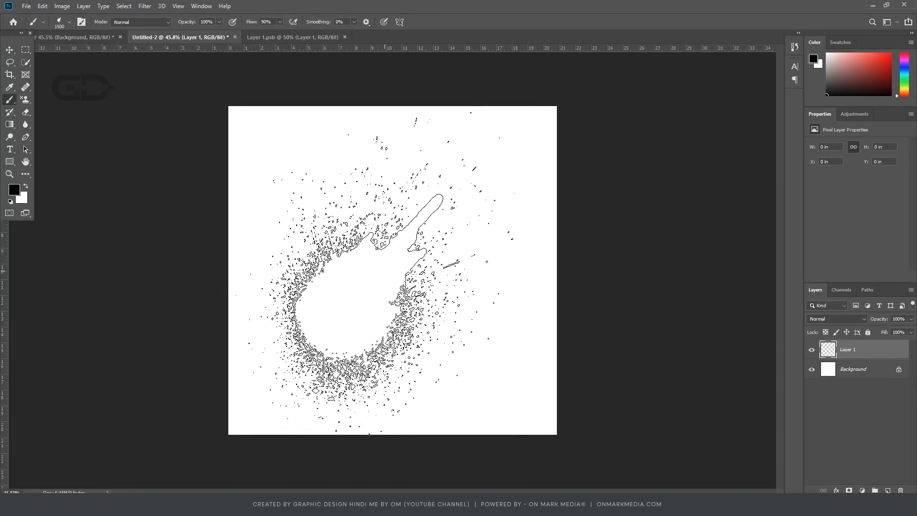
left_click(374, 272)
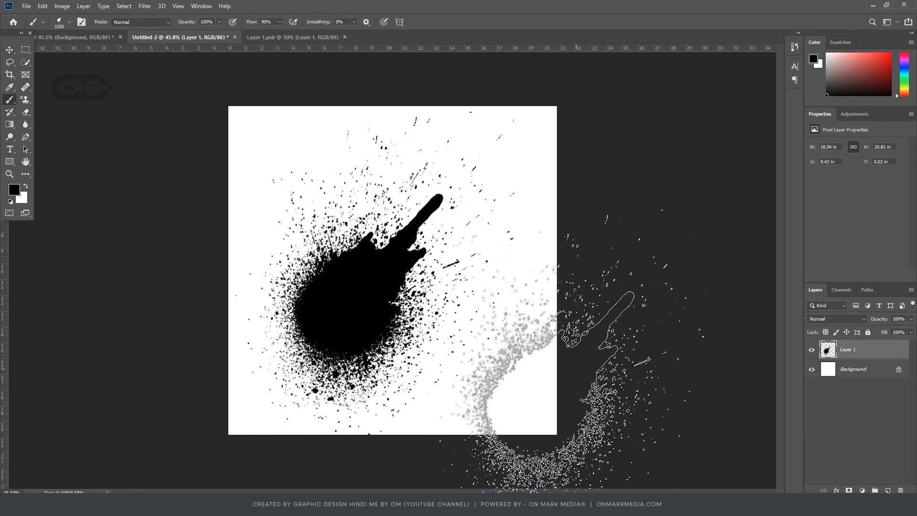
key("v")
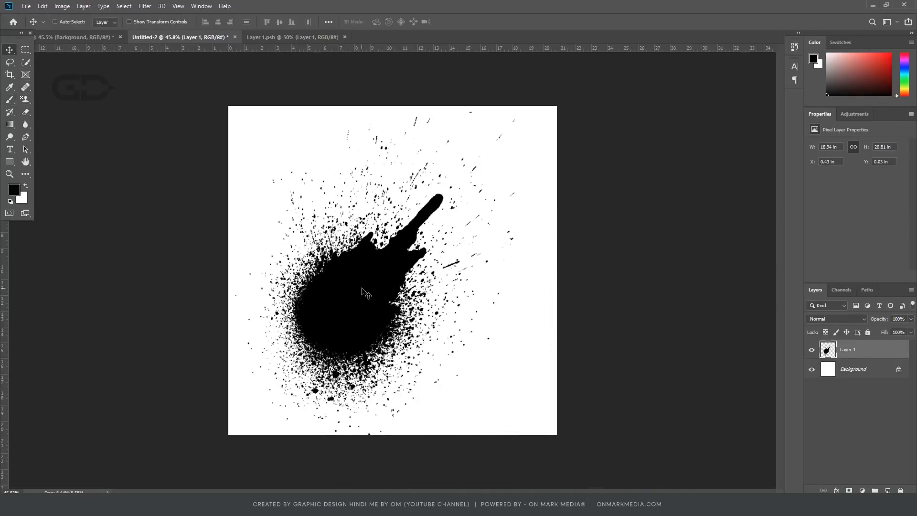
mouse_move(382, 285)
left_mouse_down()
mouse_move(377, 275)
mouse_move(348, 281)
mouse_move(434, 271)
mouse_move(382, 285)
left_mouse_up()
left_click_drag(377, 316, 386, 299)
- Convert the splatter layer to a smart object and move it slightly down and left on the canvas
right_click(880, 356)
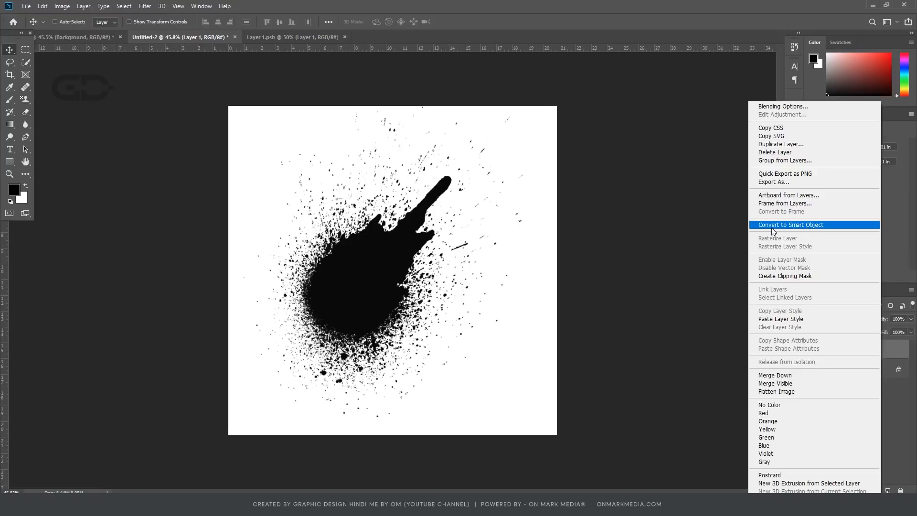
left_click(811, 225)
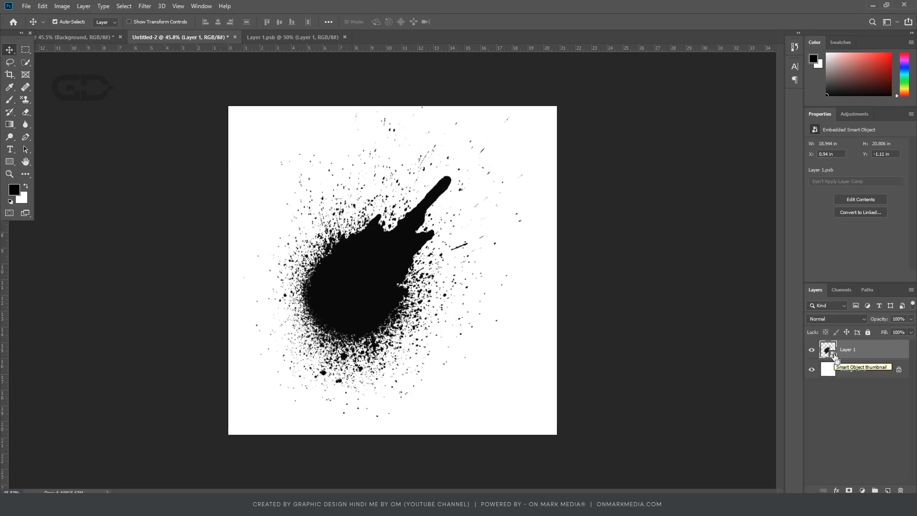
left_click_drag(391, 275, 377, 292)
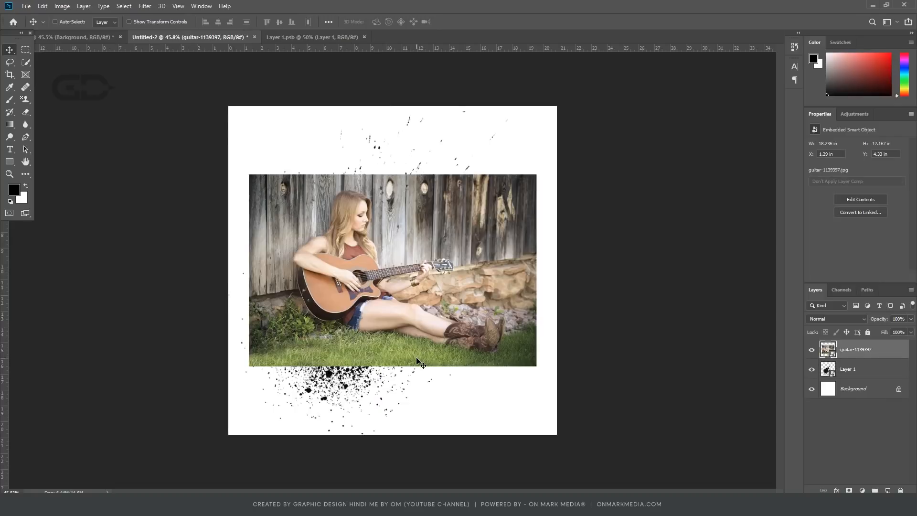
left_click_drag(384, 284, 484, 232)
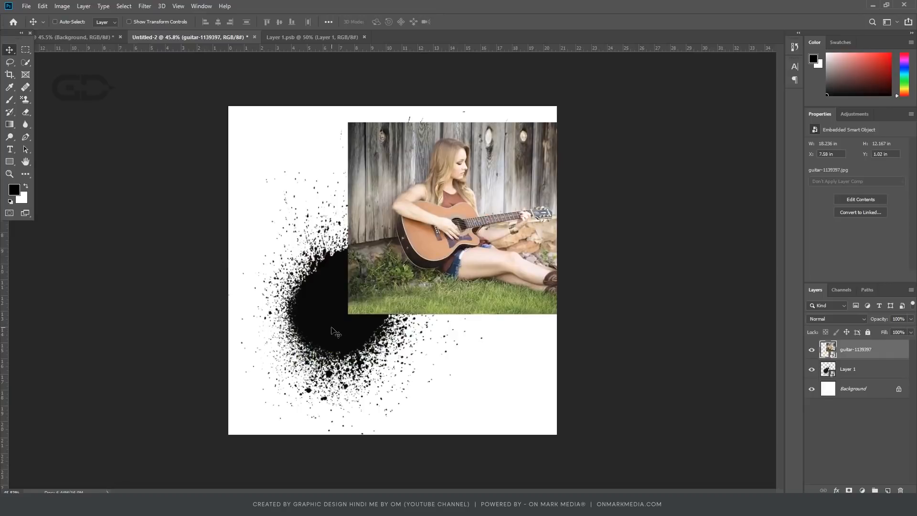
key("ctrl+z")
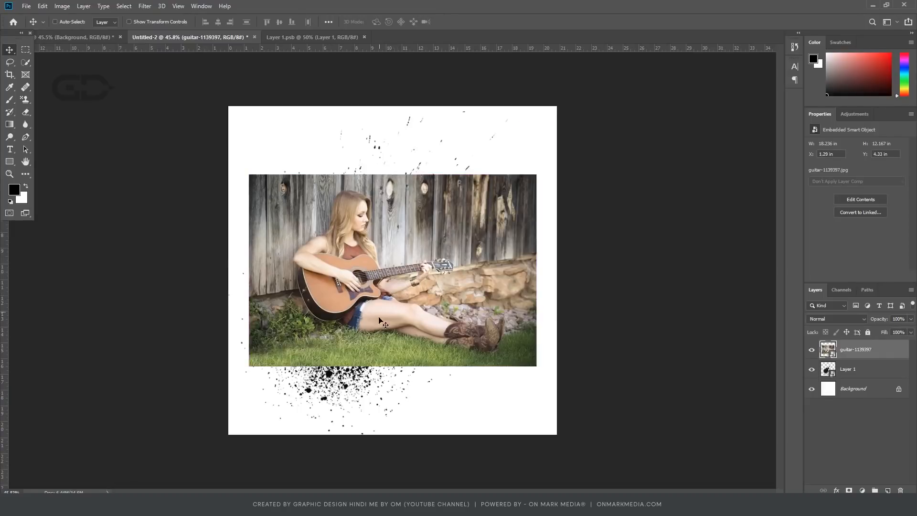
key("ctrl+shift+z")
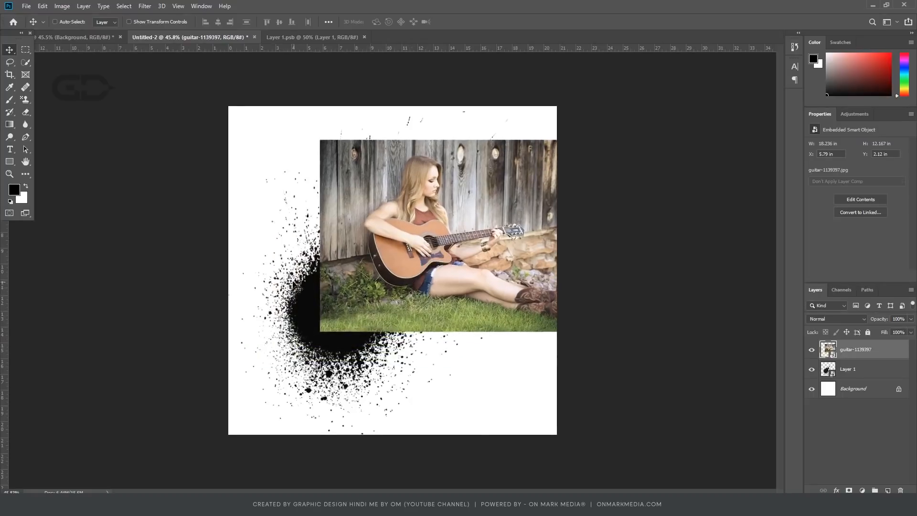
key("ctrl+shift+z")
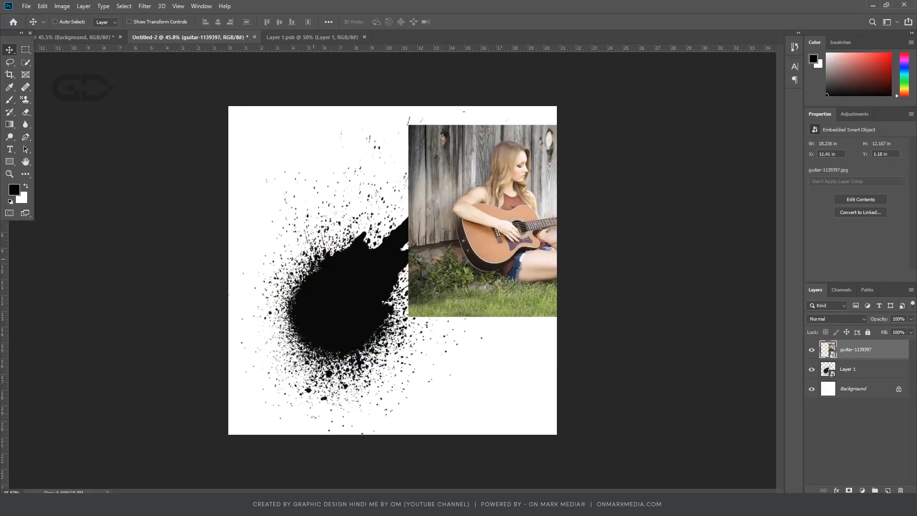
key("ctrl")
key("ctrl+z")
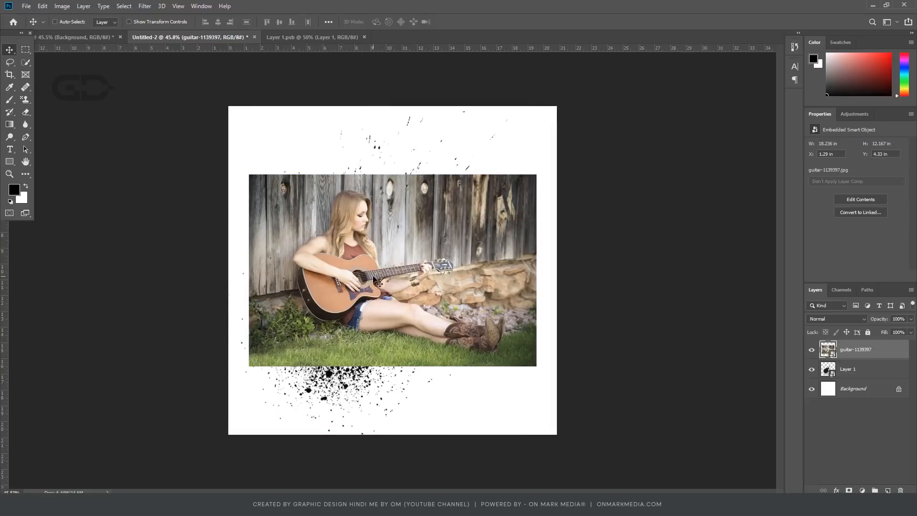
- Clip the guitar photo to the splatter layer and move the photo down so the guitarist sits inside the splatter
right_click(894, 355)
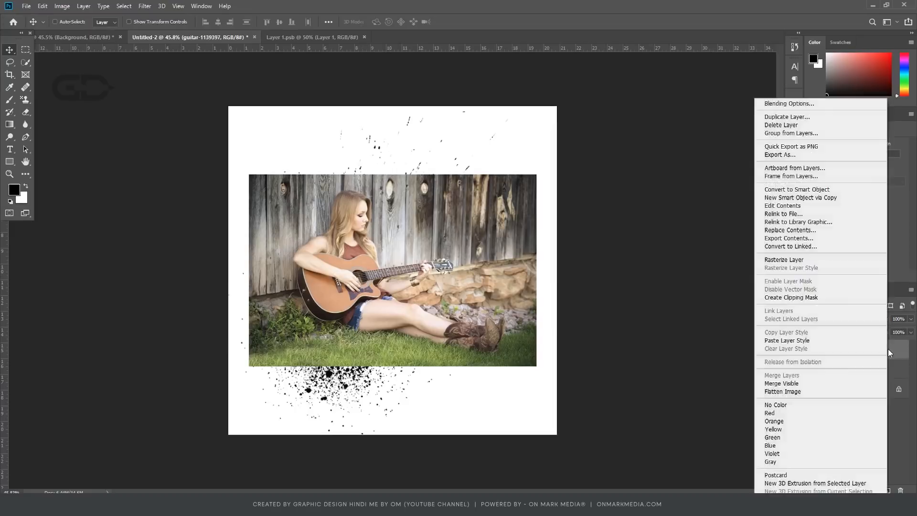
left_click(796, 298)
left_click_drag(382, 276, 376, 335)
- Enlarge the clipped guitar photo to about 21.7 by 14.5 in and reposition it within the splatter
key("ctrl+t")
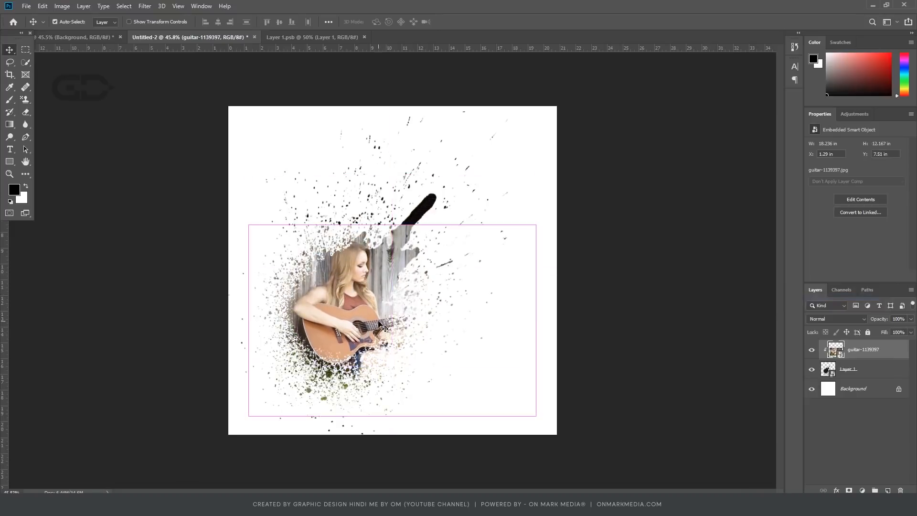
left_click_drag(537, 226, 592, 188)
key("Return")
left_click_drag(454, 366, 433, 377)
key("ctrl+t")
left_click_drag(572, 199, 593, 183)
key("Return")
- Inside the splatter's smart object, enlarge the splatter to about 31.9 by 35 in, move it up and save the contents
left_click(877, 375)
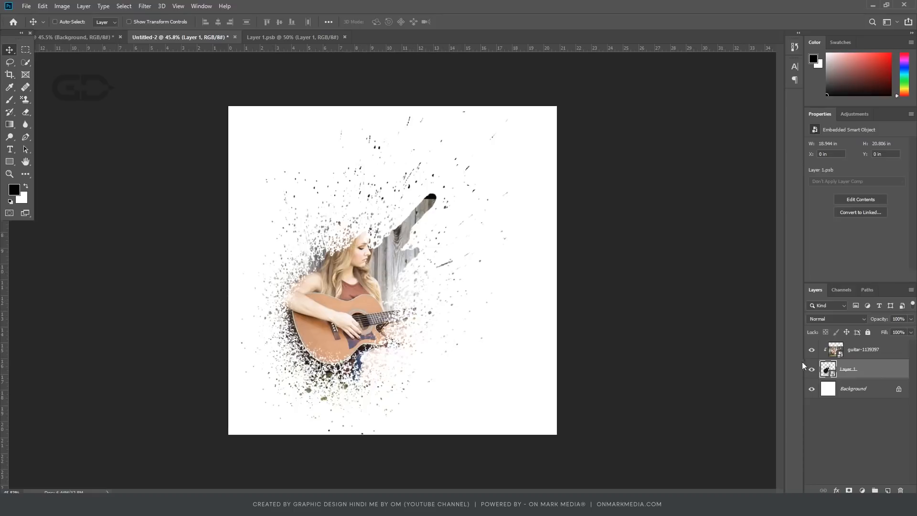
double_click(828, 368)
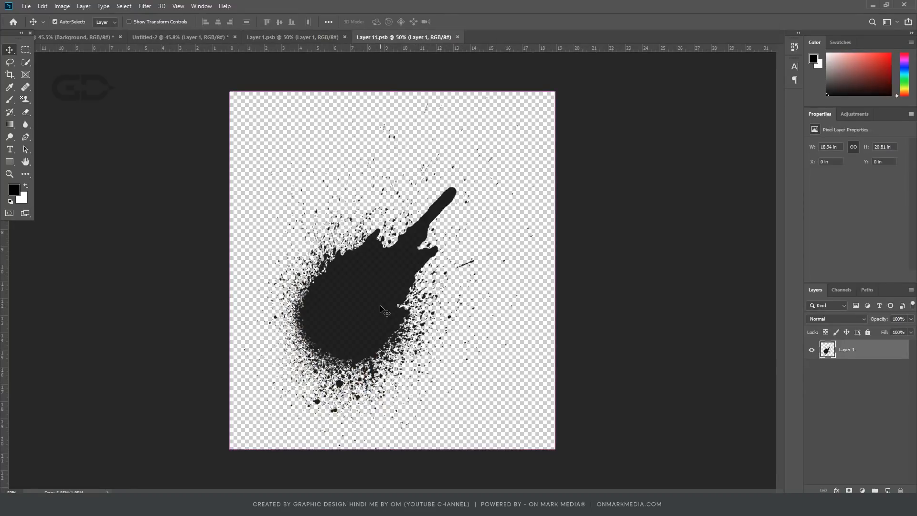
key("ctrl+t")
left_click_drag(555, 447, 665, 513)
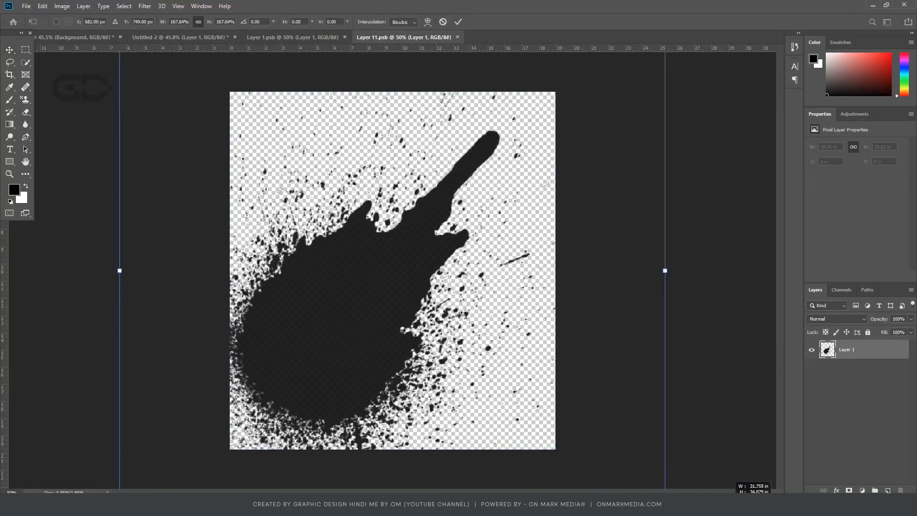
left_click_drag(529, 393, 547, 326)
key("Return")
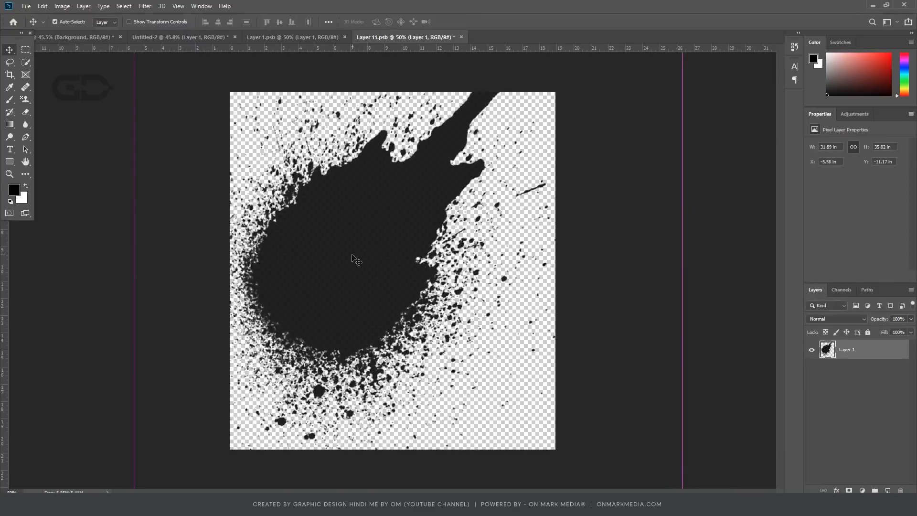
key("ctrl+s")
- In the Untitled-2 document, move the guitar photo up and enlarge it to about 31.3 by 20.9 in to cover the splatter
left_click(180, 37)
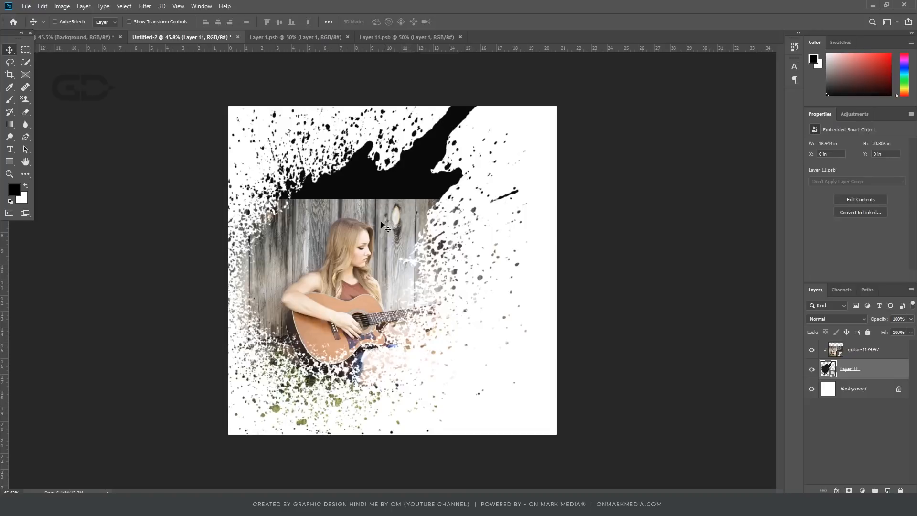
left_click(862, 349)
left_click_drag(344, 297, 347, 235)
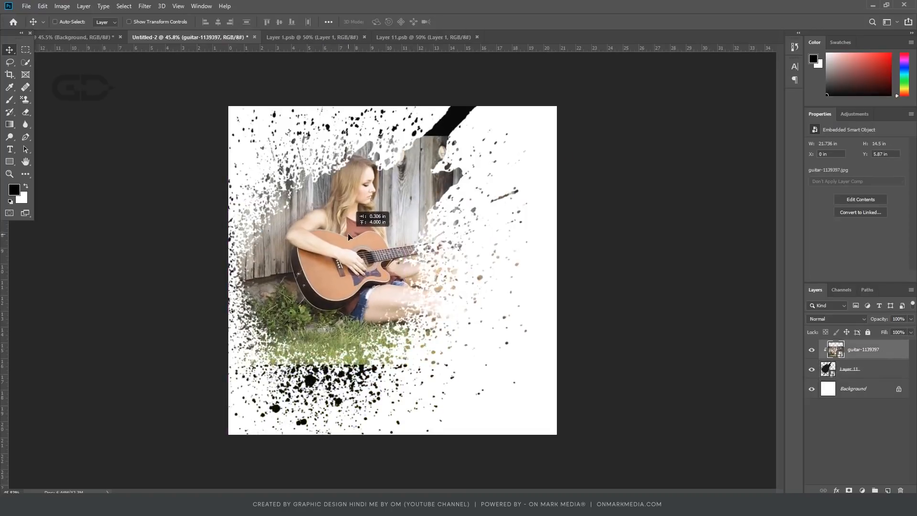
key("ctrl+t")
left_click_drag(575, 137, 640, 92)
key("Return")
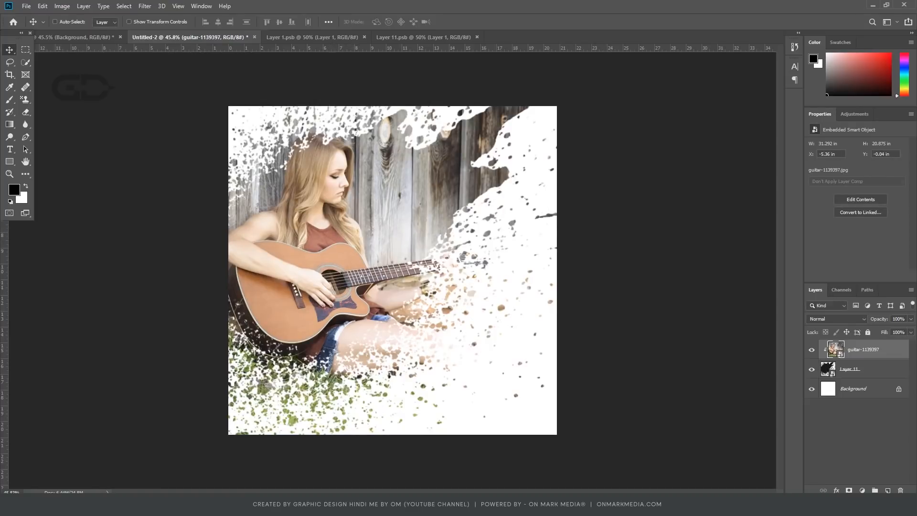
- Give the clipped guitar photo only a Color Overlay, with Overlay blending, 100% opacity and a muted orange-brown colour
left_click(836, 490)
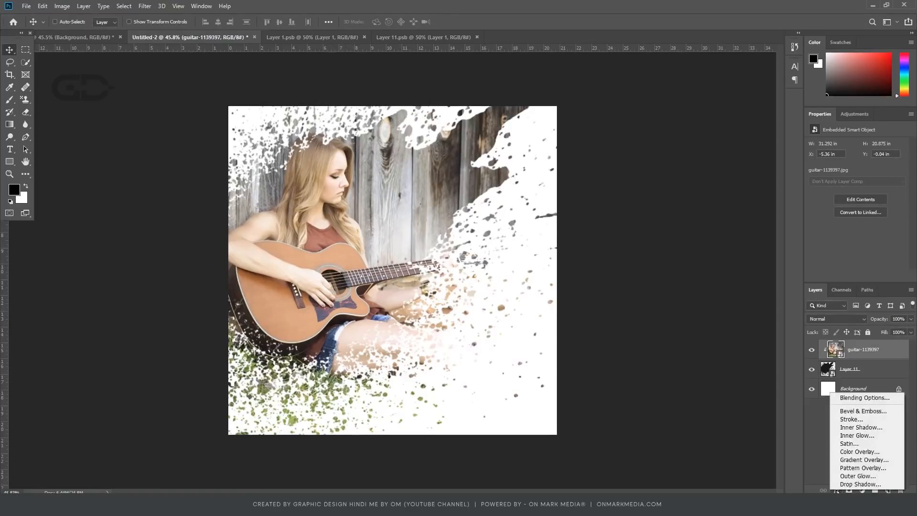
left_click(860, 427)
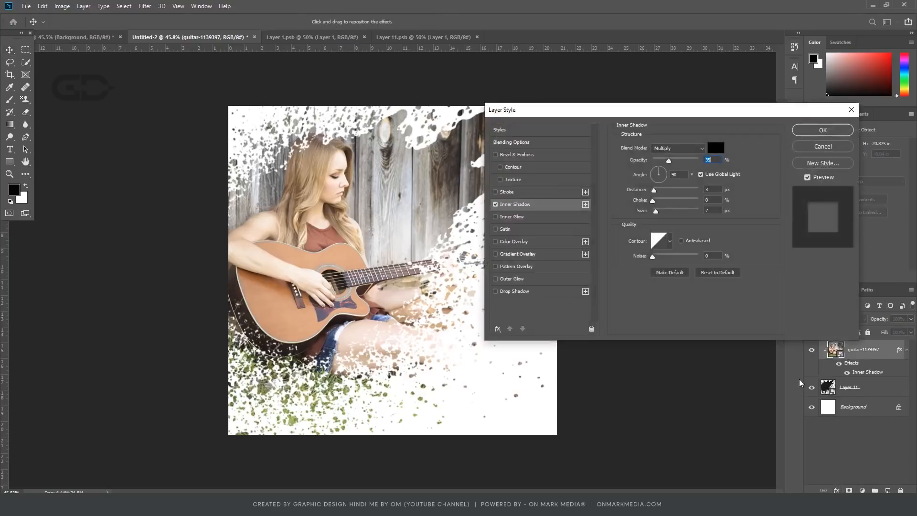
left_click(495, 241)
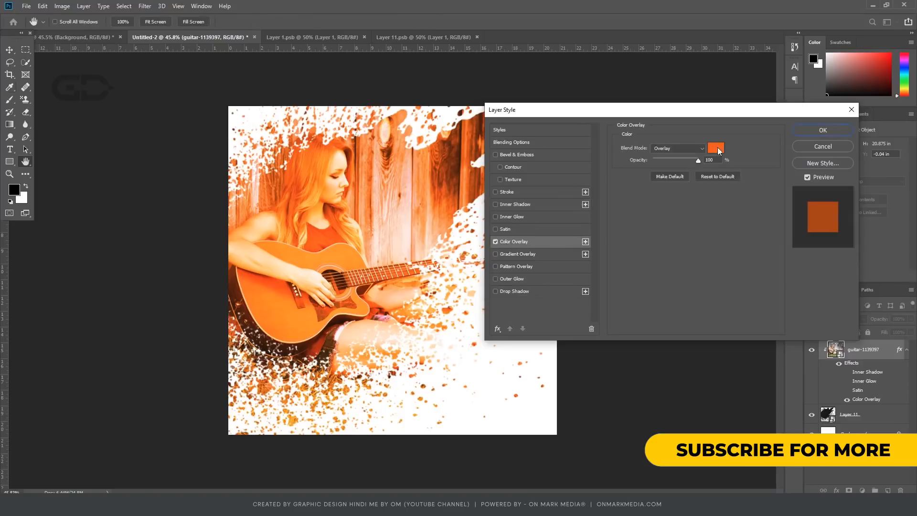
left_click(719, 152)
left_click(667, 190)
key("Return")
key("Return")
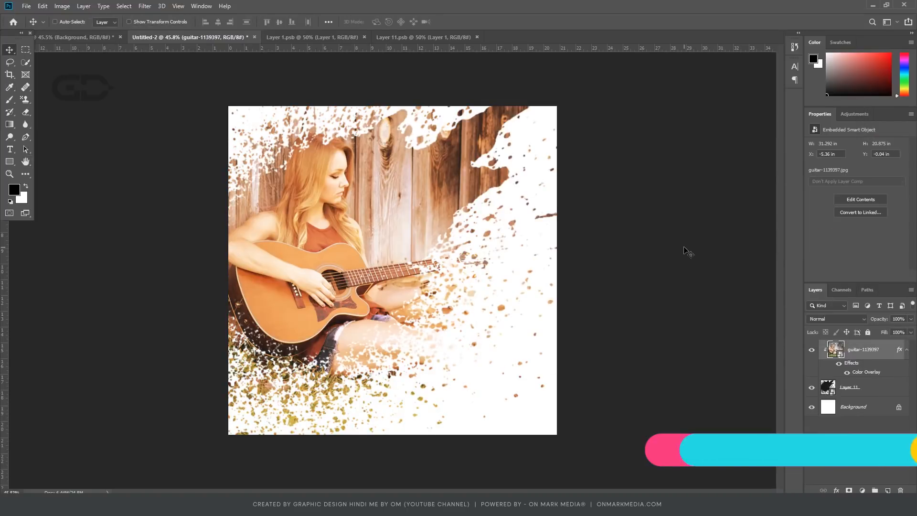